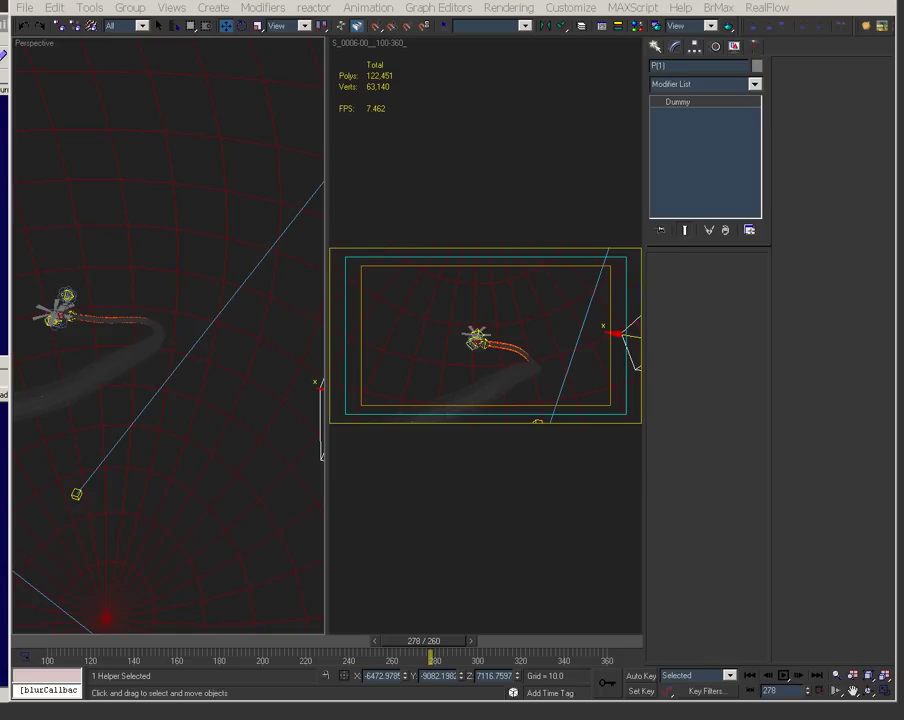
Step: Examine the missile trail, helicopter, path dummies and camera from several angles in the perspective view
left_click_drag(10, 8, 4, 9)
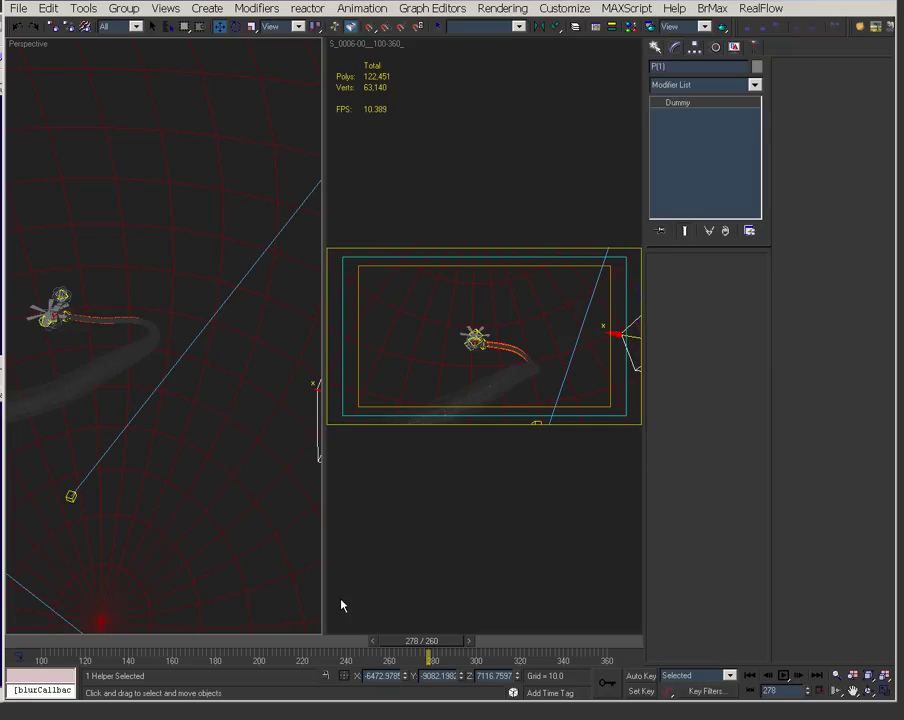
left_click_drag(195, 703, 195, 719)
middle_click_drag(212, 464, 262, 414)
scroll(214, 480, "down", 3)
middle_click_drag(129, 585, 82, 556, "alt")
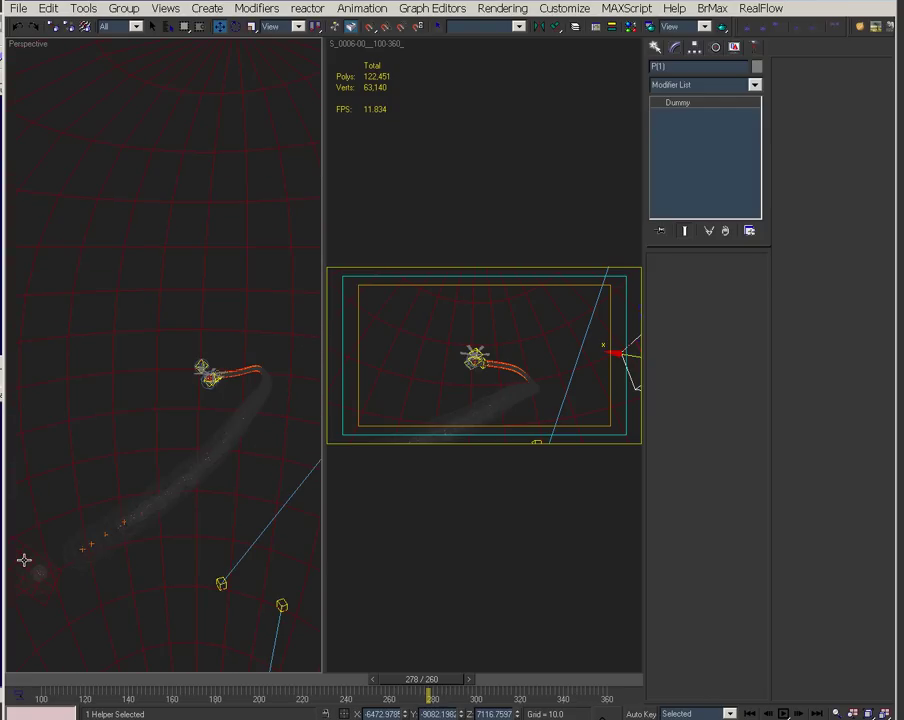
middle_click_drag(166, 585, 230, 519, "alt")
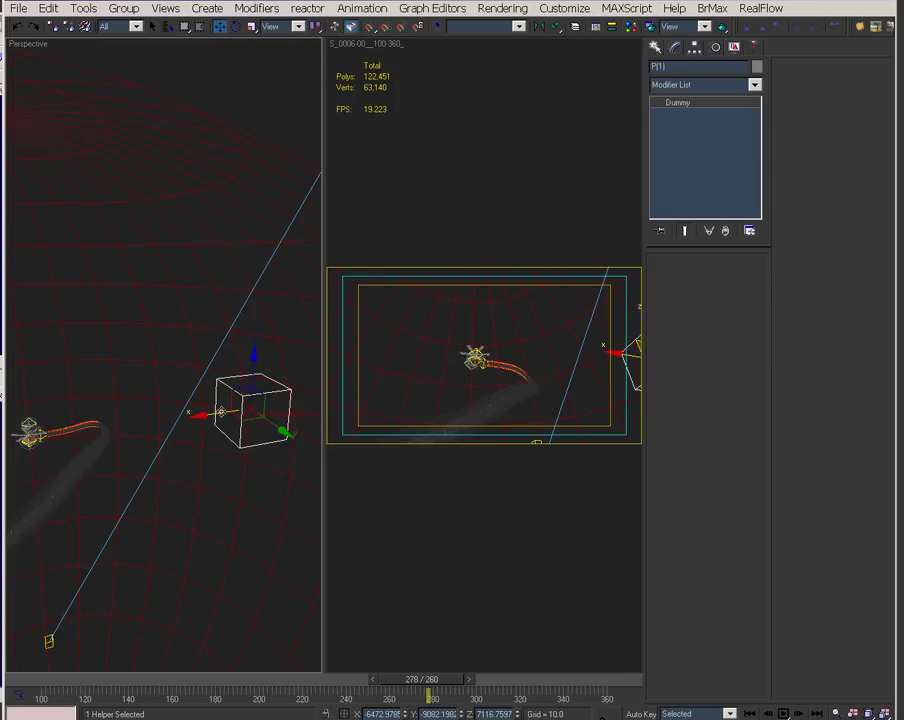
middle_click_drag(255, 437, 418, 535, "alt")
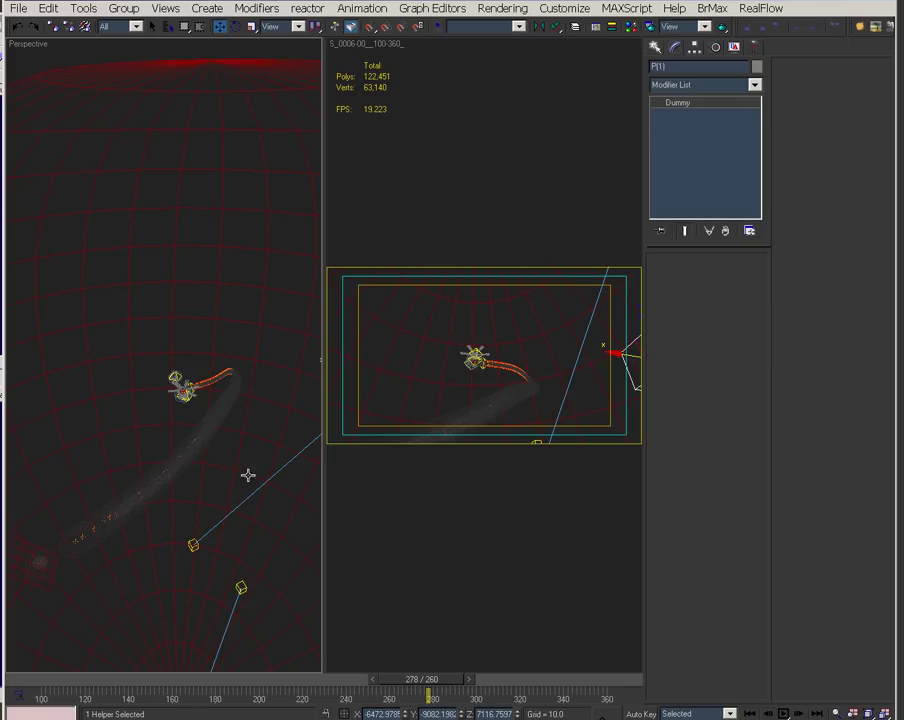
middle_click_drag(280, 488, 261, 421, "alt")
scroll(261, 421, "down", 3)
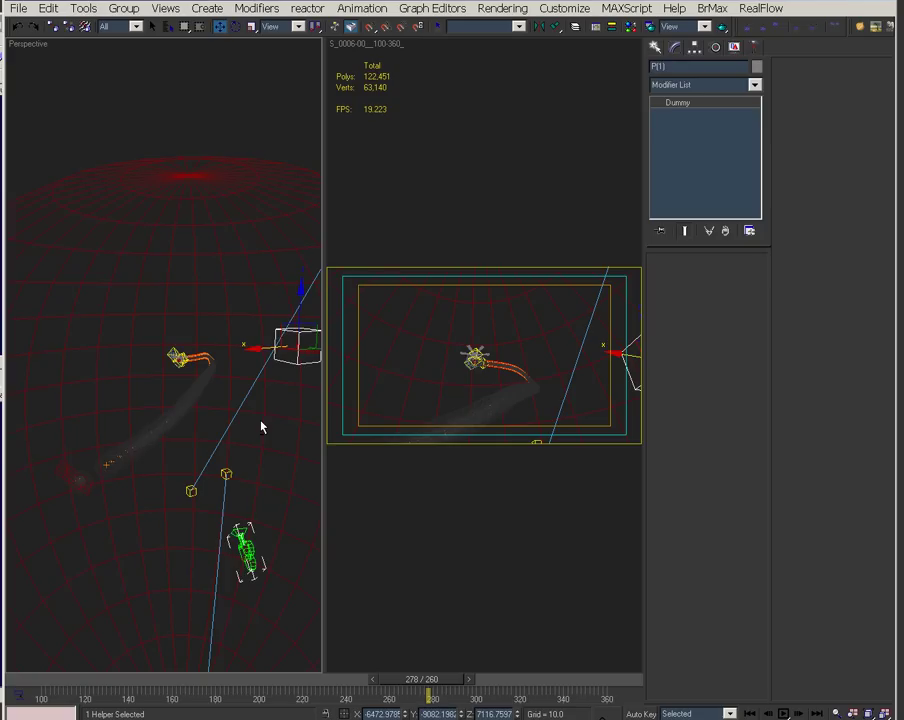
middle_click_drag(240, 444, 236, 476, "alt")
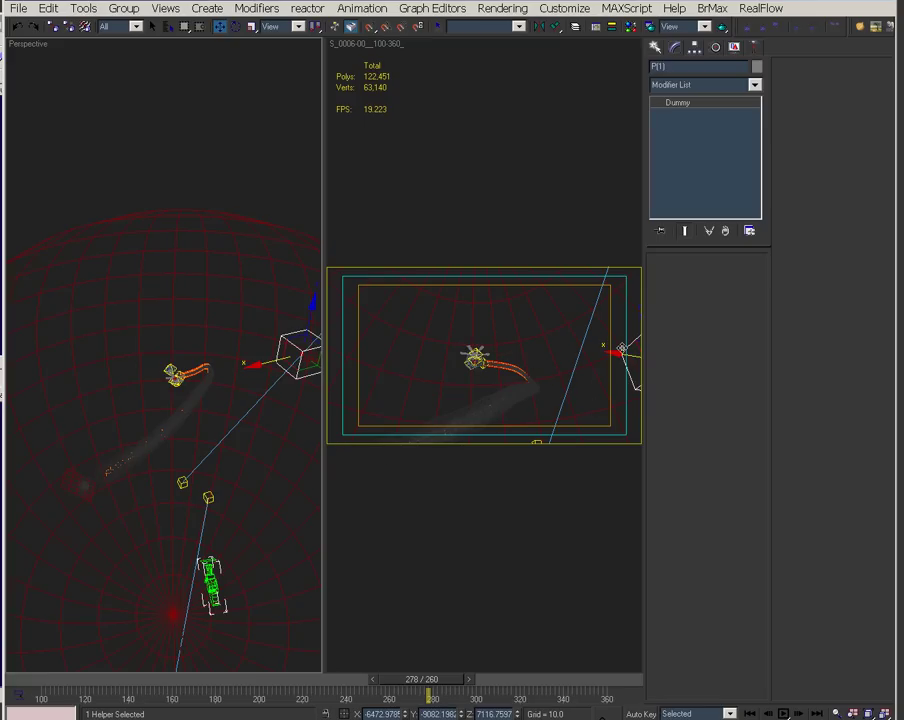
Step: Try moving the P(1) dummy along X to about 4955, check the trail, and undo the move
left_click_drag(622, 352, 285, 342)
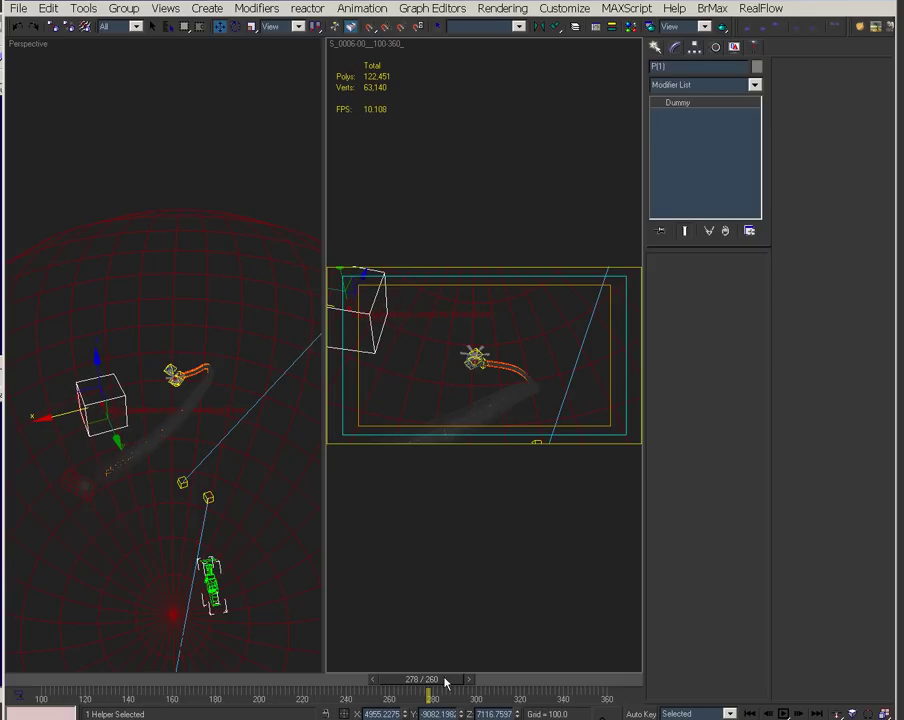
left_click_drag(447, 679, 472, 700)
key("w")
key("ctrl+z")
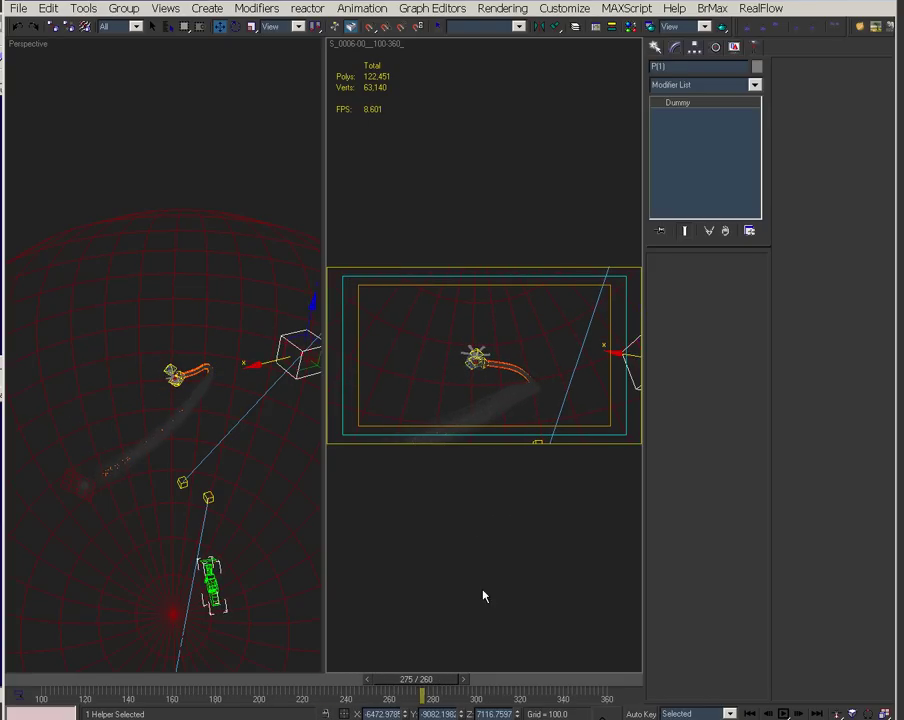
Step: Maximize the camera view and move the animation to frame 272
mouse_move(383, 718)
left_mouse_down()
mouse_move(383, 599)
mouse_move(383, 718)
left_mouse_up()
key("alt+w")
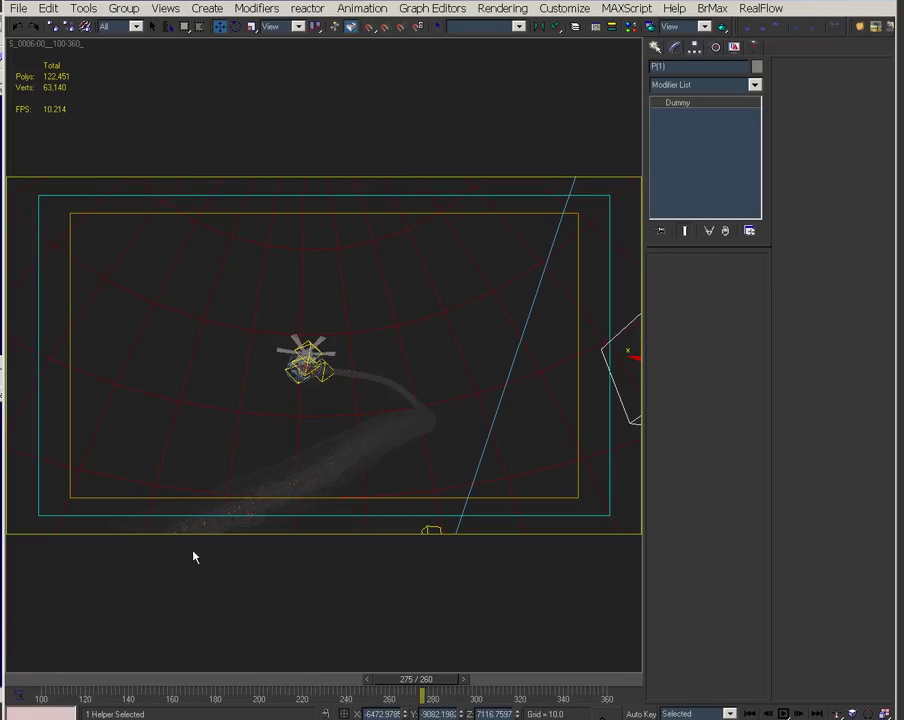
mouse_move(416, 680)
left_mouse_down()
mouse_move(150, 684)
mouse_move(416, 680)
left_mouse_up()
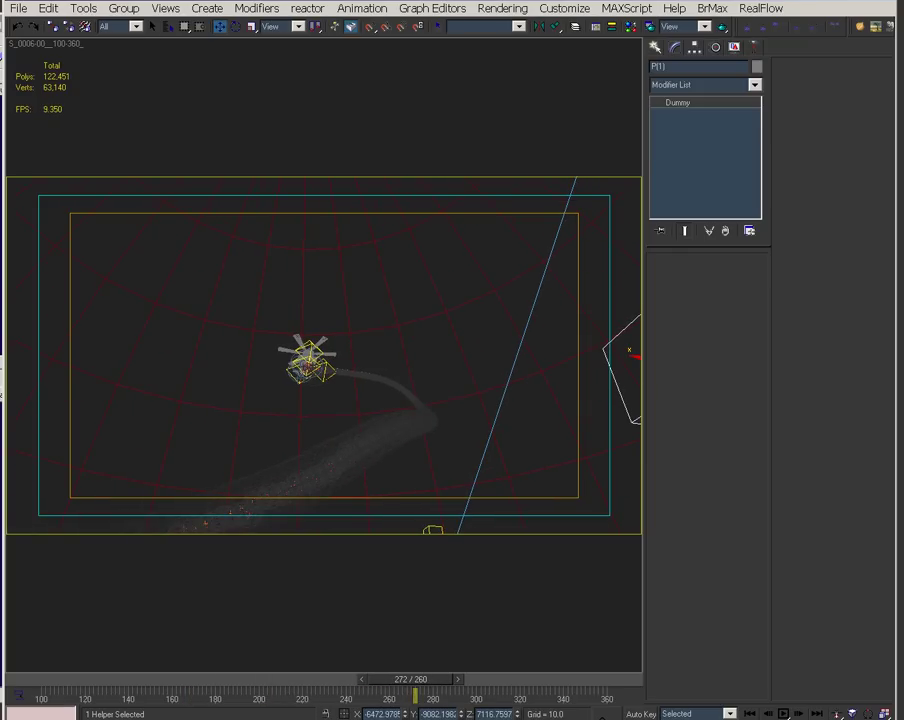
Step: Inspect the settings of the ImpactFrame, TravelTime and Add&Multiply nodes in the Missle dynamic set
left_click_drag(380, 716, 486, 0)
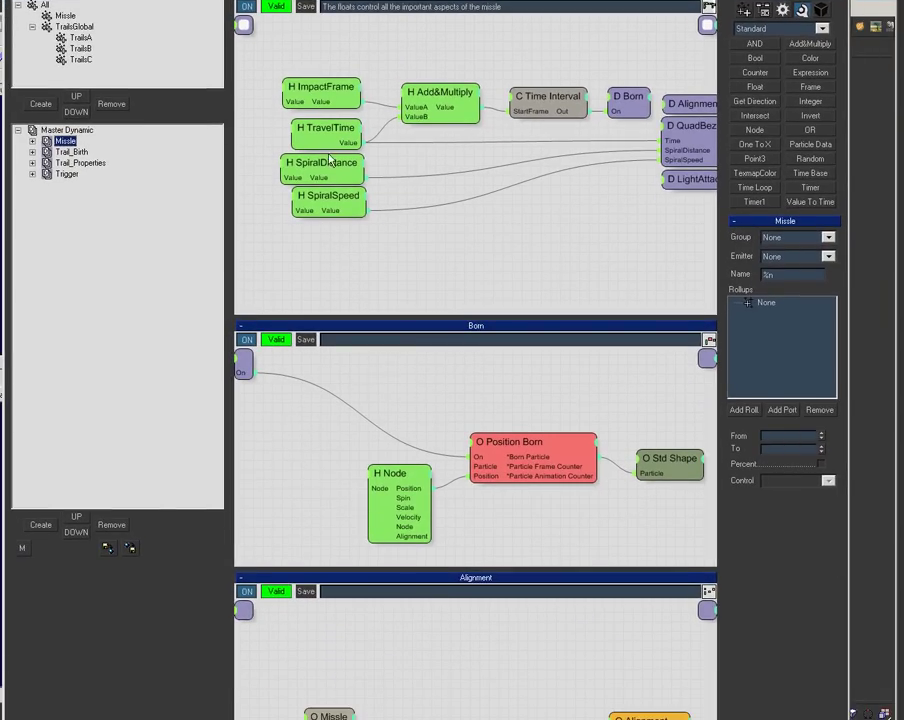
left_click(300, 172)
left_click_drag(458, 2, 340, 719)
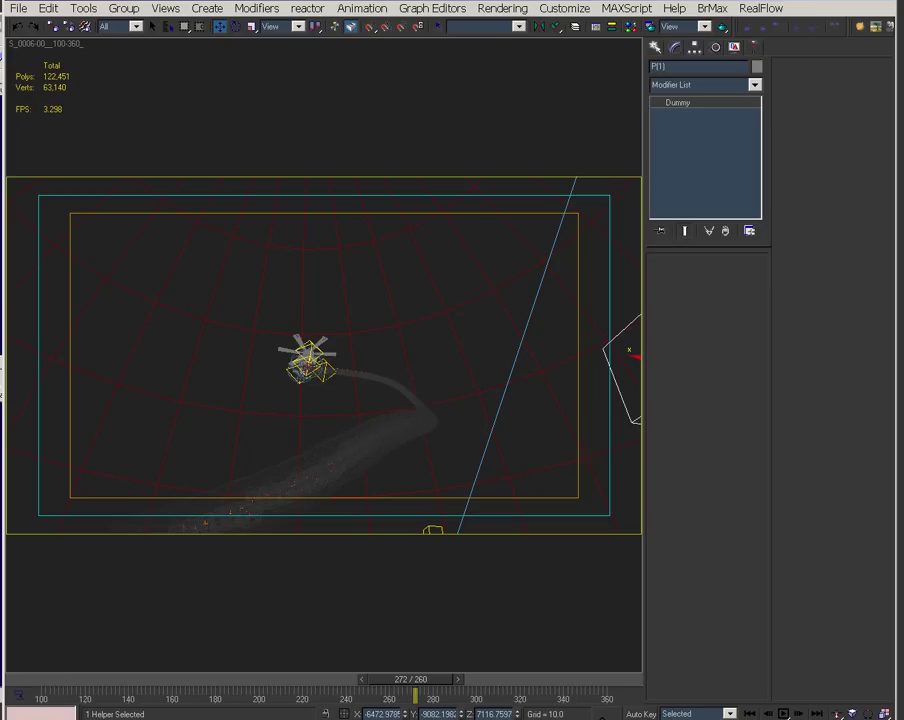
left_click_drag(378, 719, 466, 0)
left_click(323, 83)
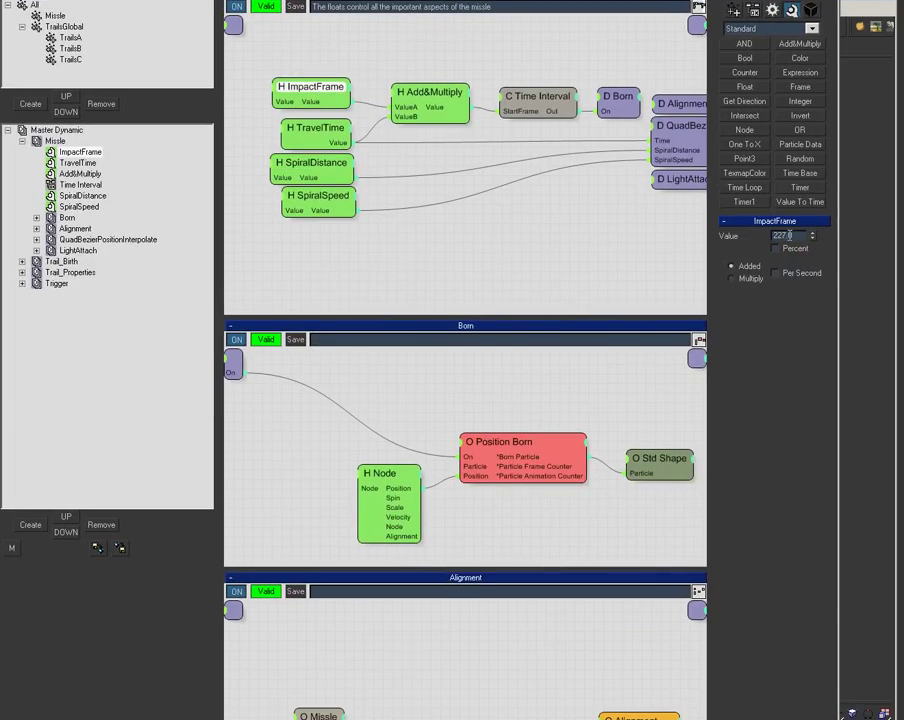
left_click(316, 131)
left_click(422, 93)
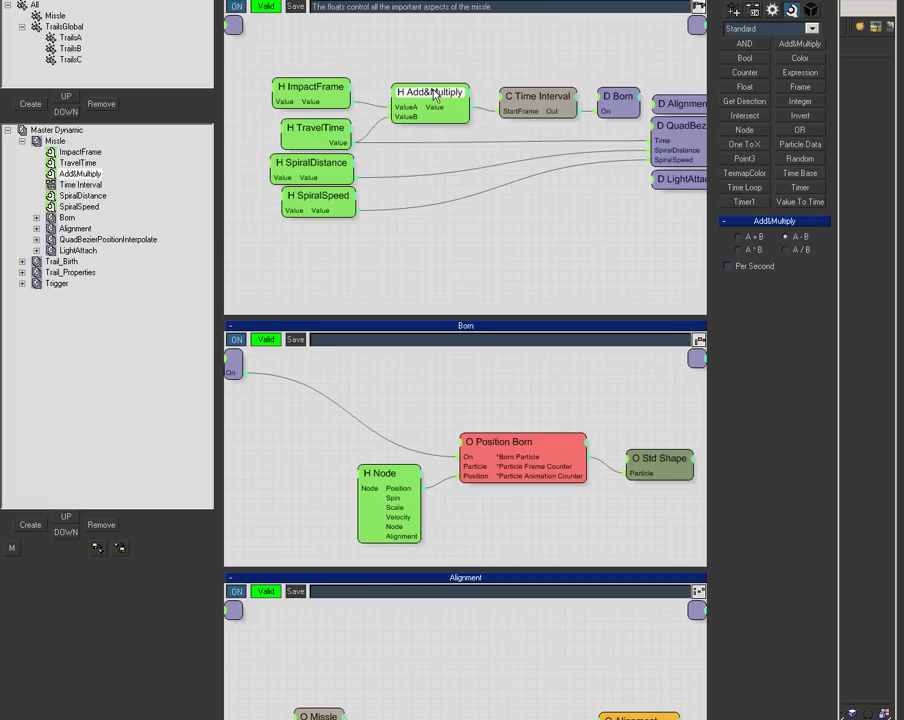
left_click_drag(322, 125, 327, 125)
left_click_drag(444, 94, 444, 100)
Step: Set the TravelTime float in the Missle dynamic set to 20 and check the trail in the camera view
left_click(311, 129)
left_click_drag(312, 135, 302, 135)
left_click_drag(796, 234, 628, 206)
type("20")
key("Return")
left_click(300, 88)
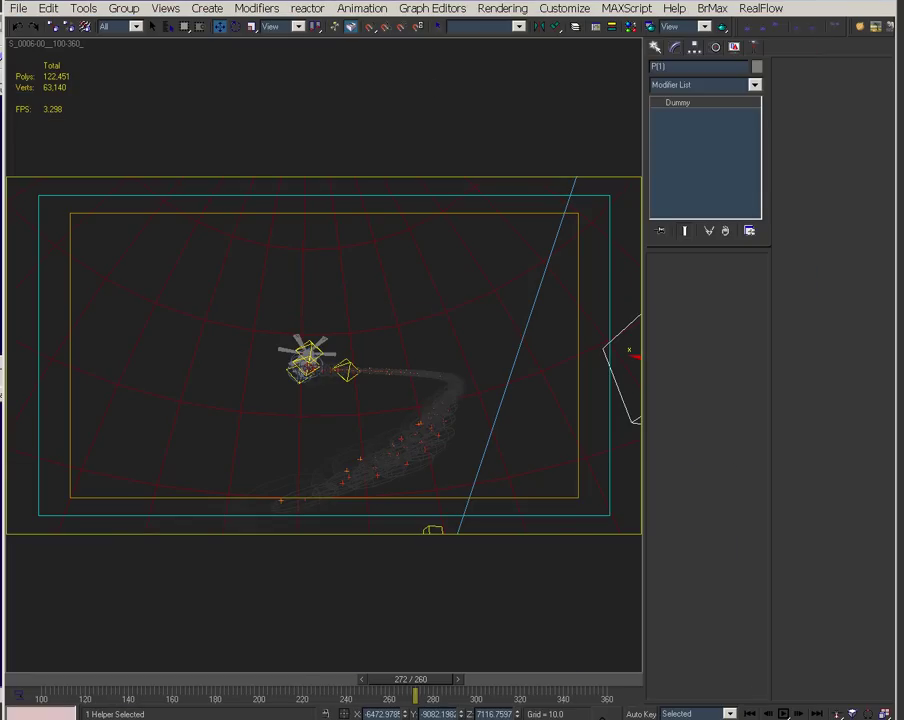
left_click_drag(430, 686, 371, 713)
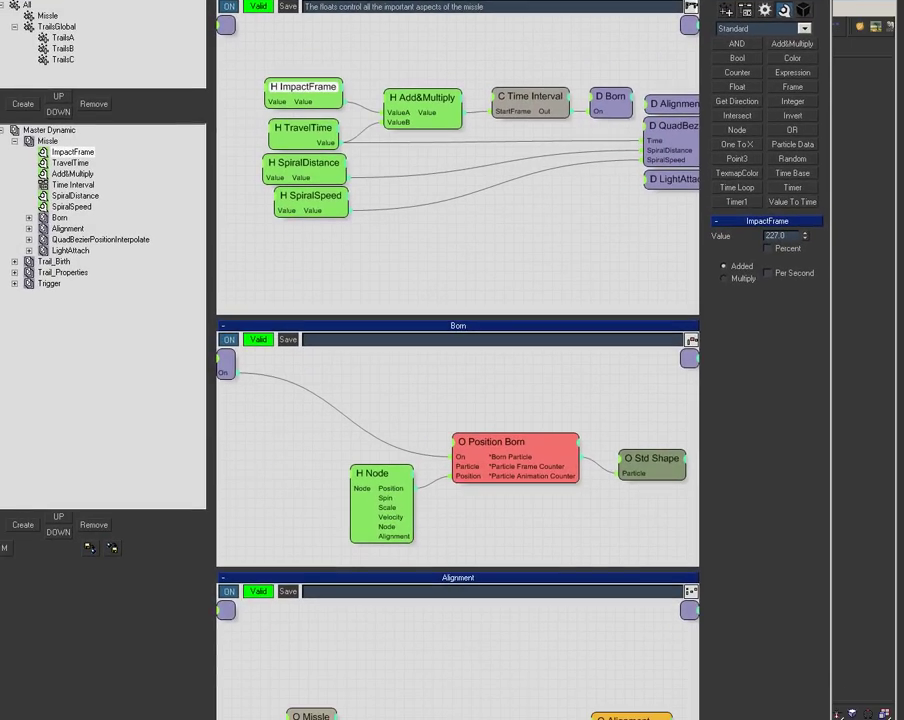
Step: Set the TravelTime float in the Missle dynamic set to 80
middle_click_drag(567, 233, 460, 232)
middle_click_drag(319, 177, 428, 184)
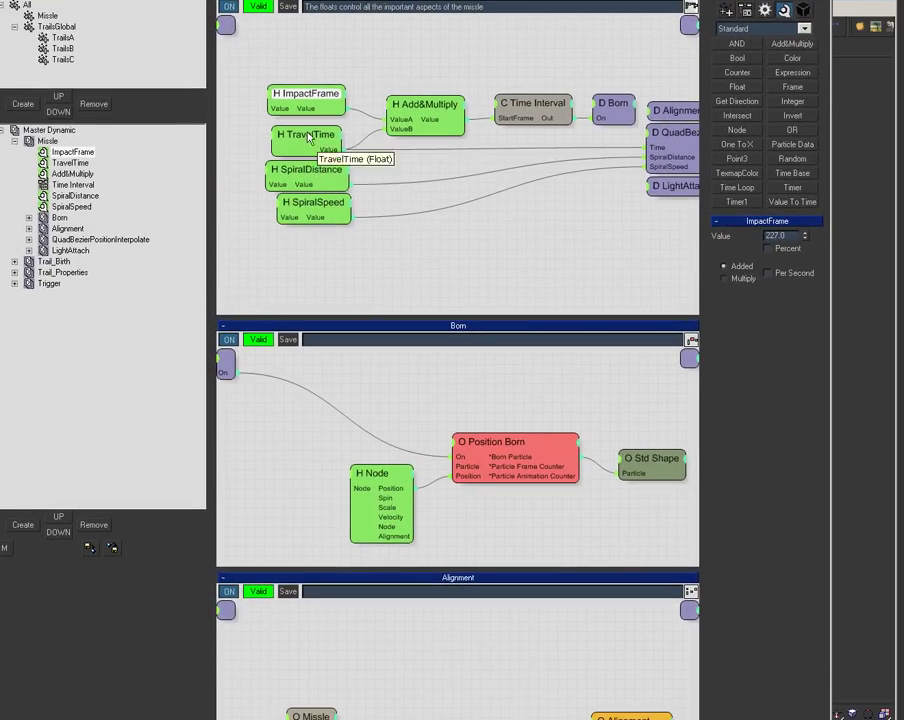
left_click(306, 137)
double_click(785, 235)
type("80")
key("Return")
Step: Review the ImpactFrame float and the Born set, including the node that supplies its birth position
left_click(311, 100)
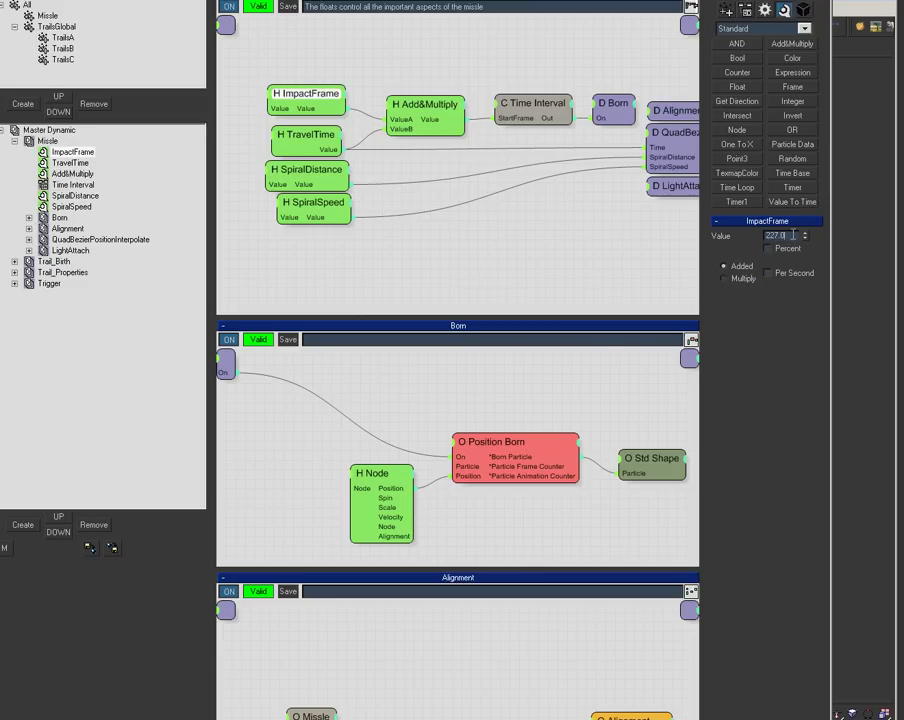
middle_click_drag(510, 255, 406, 248)
left_click(580, 110)
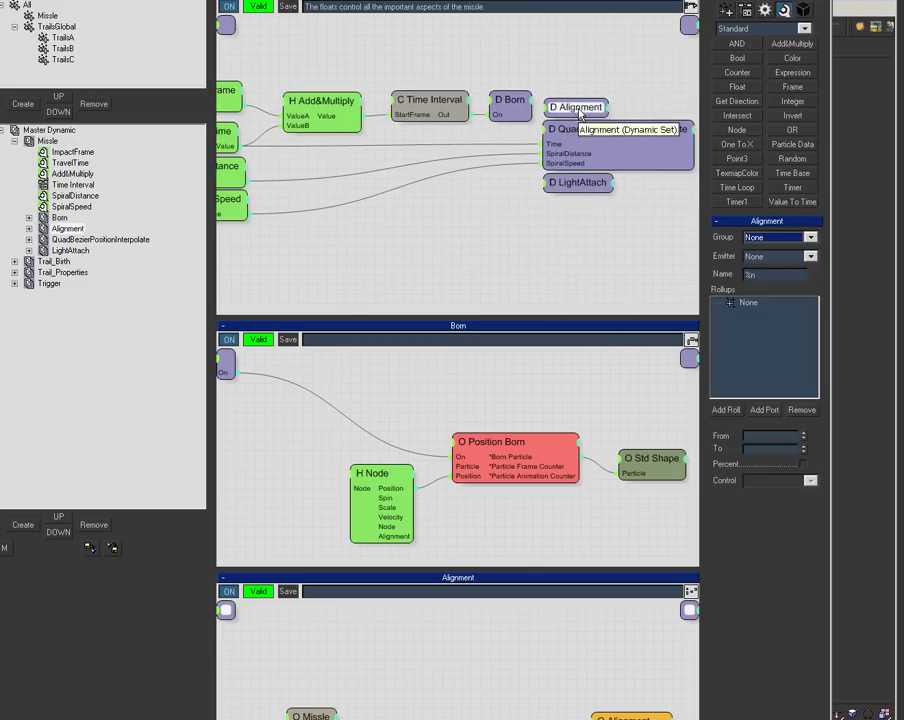
left_click(507, 102)
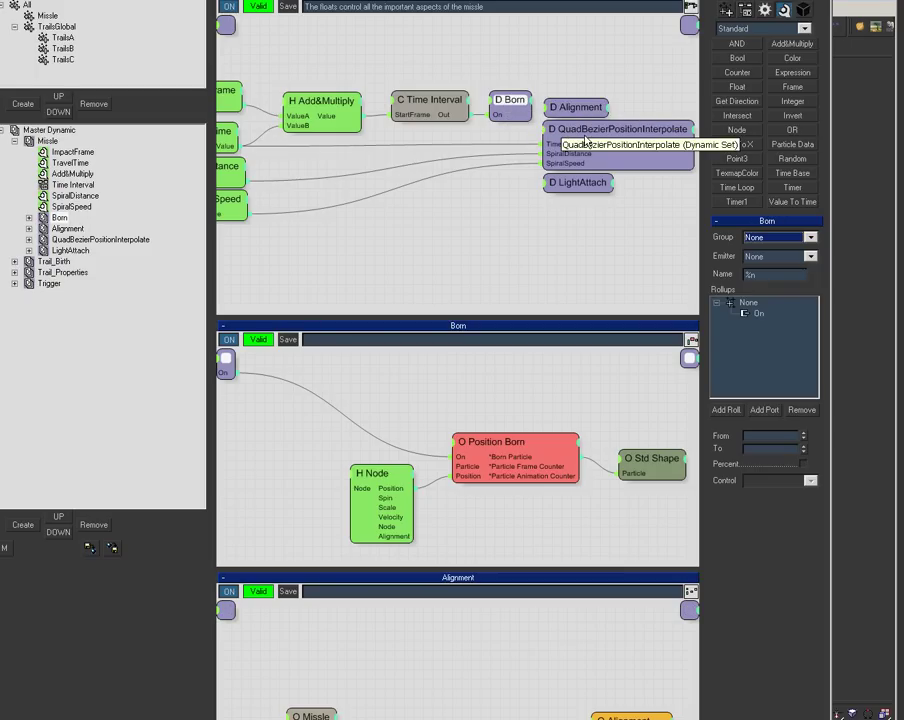
double_click(60, 217)
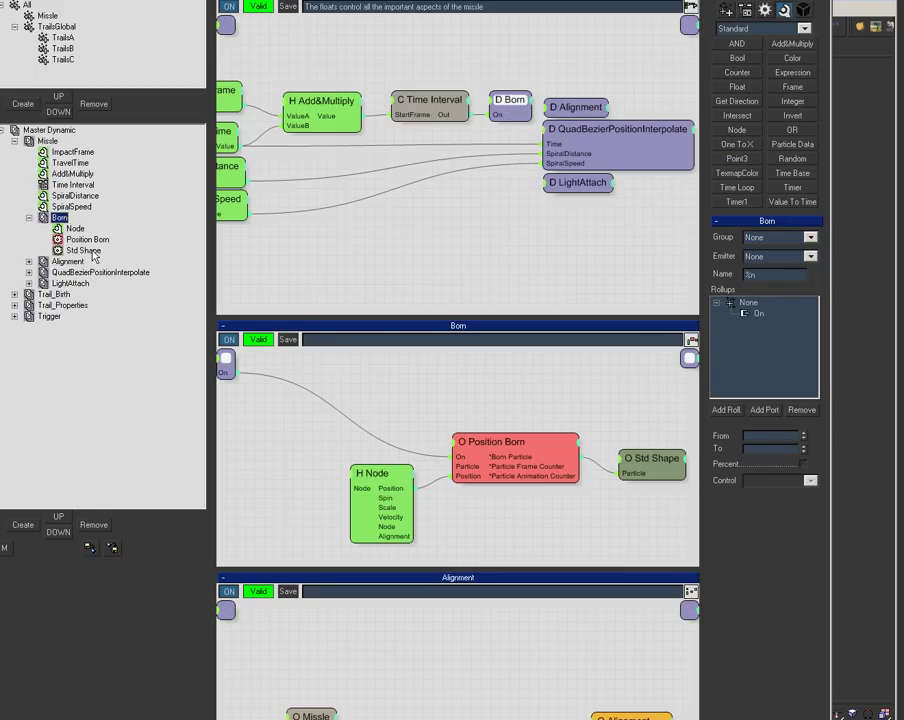
left_click(340, 472)
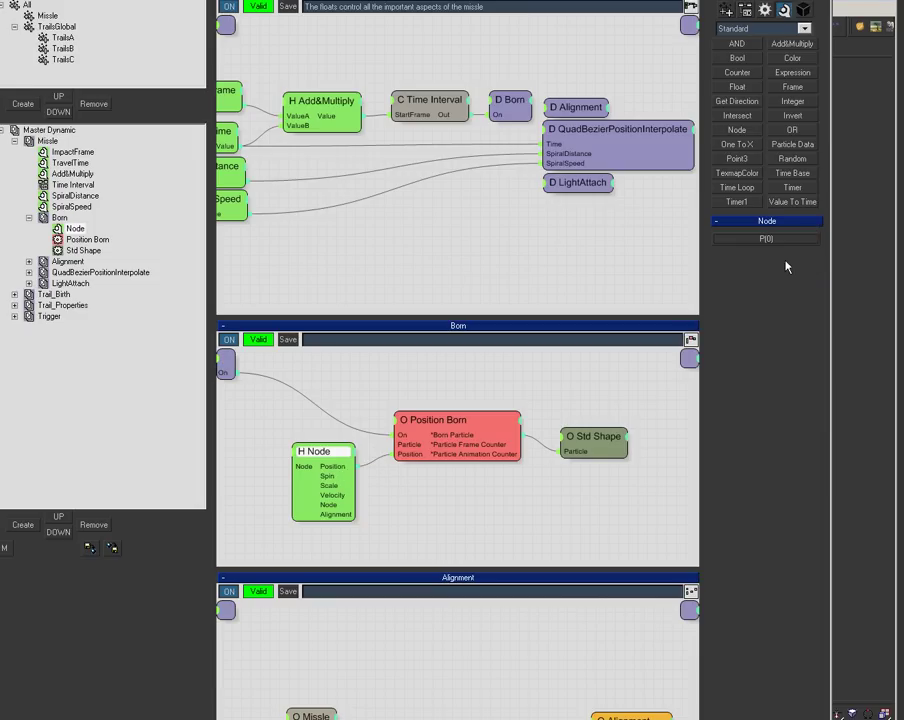
Step: Examine the Alignment set's Missle group, P(2), Distance and Alignment nodes and how they connect
left_click(67, 261)
left_click_drag(486, 226, 476, 198)
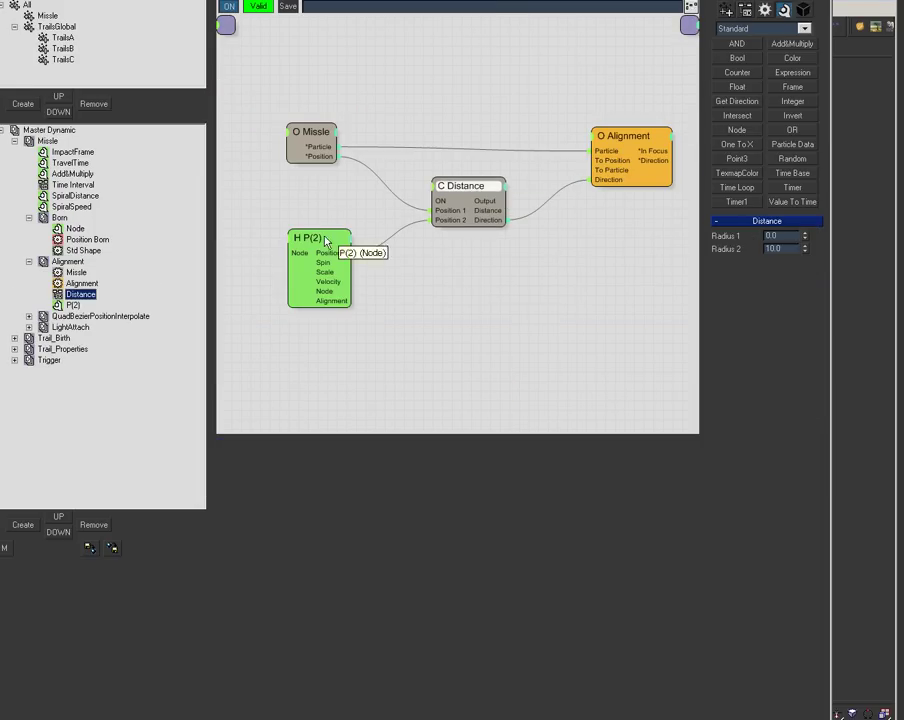
mouse_move(322, 245)
left_mouse_down()
mouse_move(309, 212)
mouse_move(320, 238)
left_mouse_up()
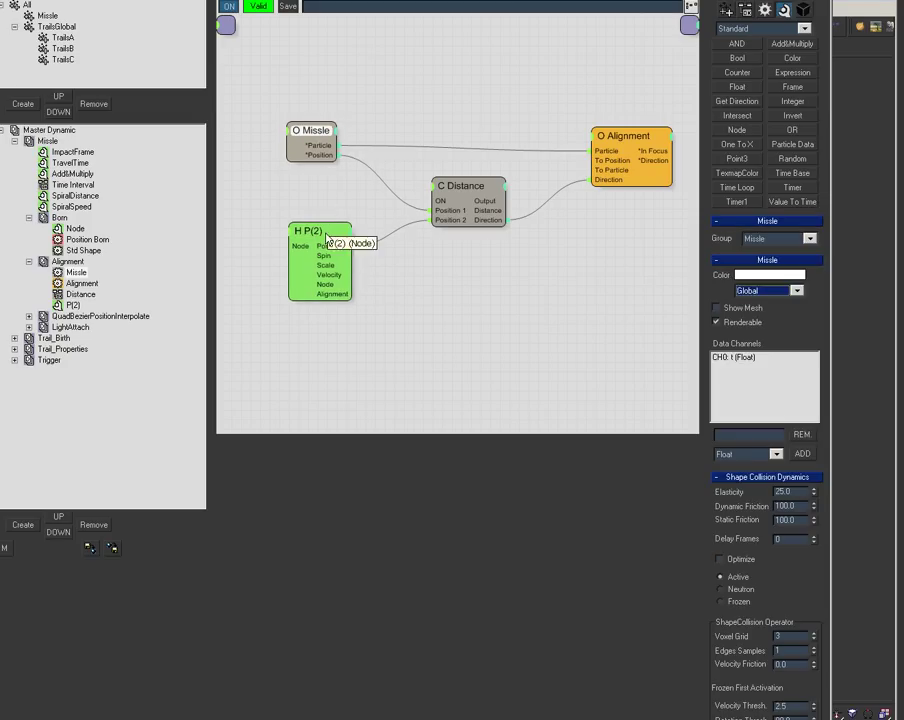
left_click(470, 190)
left_click_drag(648, 136, 647, 128)
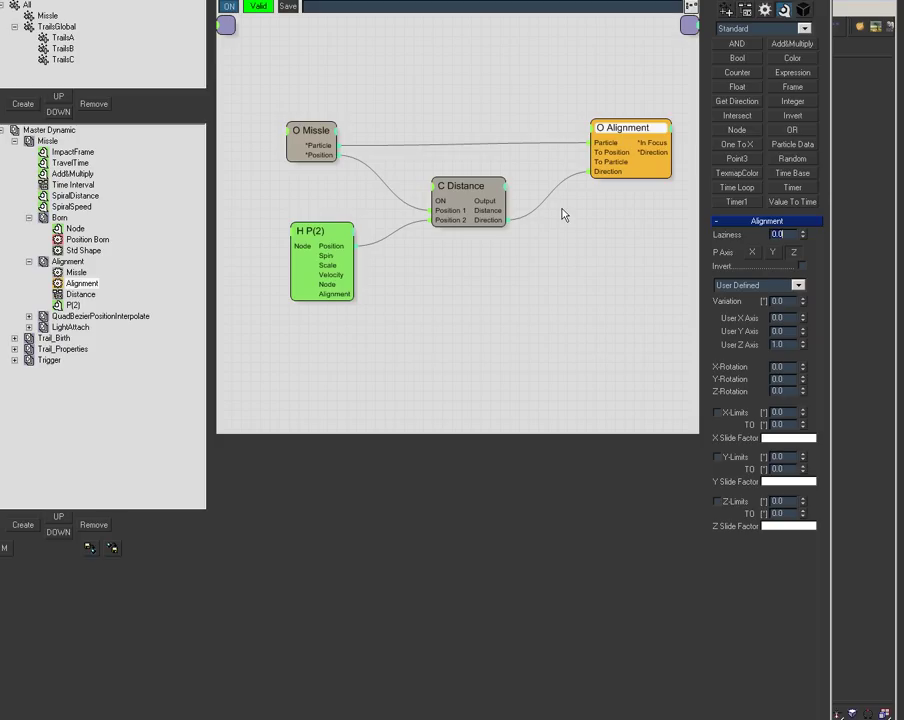
Step: Expand the QuadBezierPositionInterpolate set and survey its node network back to the Missle group inputs
left_click(38, 316)
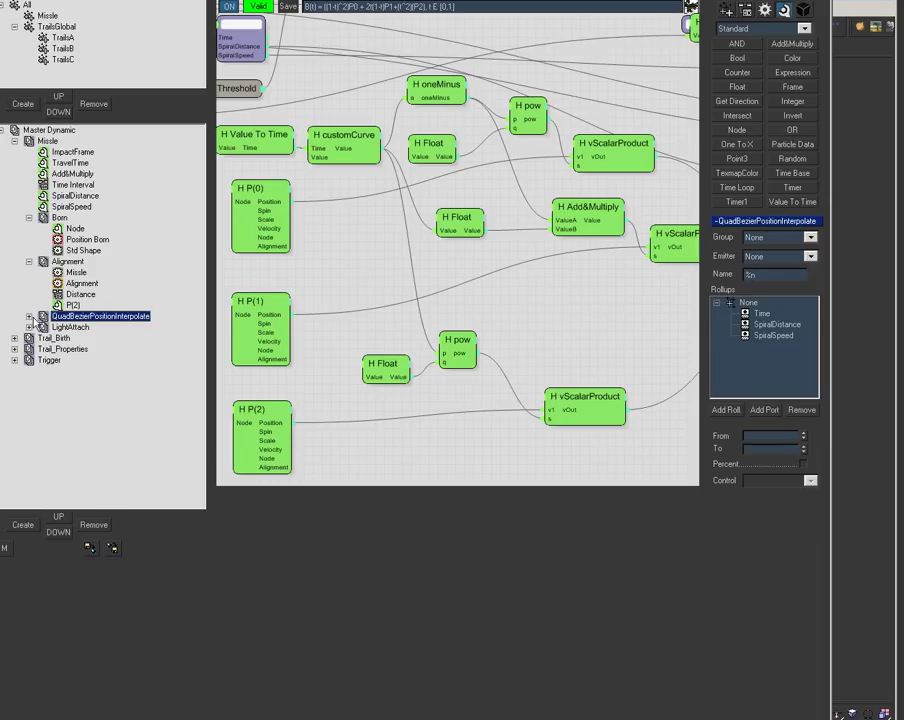
left_click(29, 316)
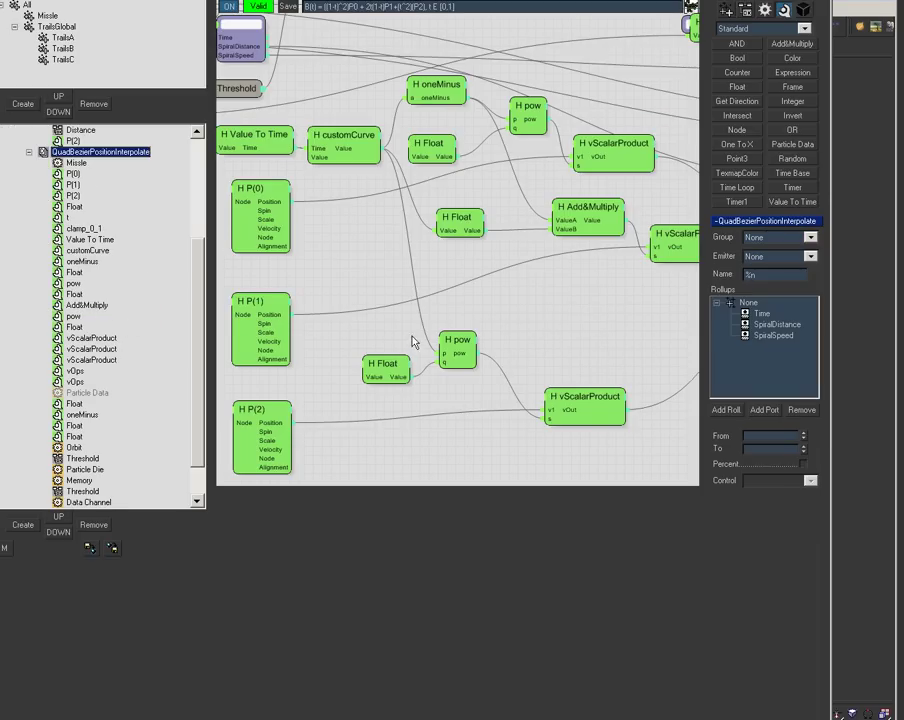
middle_click_drag(566, 355, 616, 439)
middle_click_drag(470, 370, 656, 423)
middle_click_drag(376, 343, 389, 434)
middle_click_drag(347, 139, 308, 120)
middle_click_drag(350, 430, 357, 388)
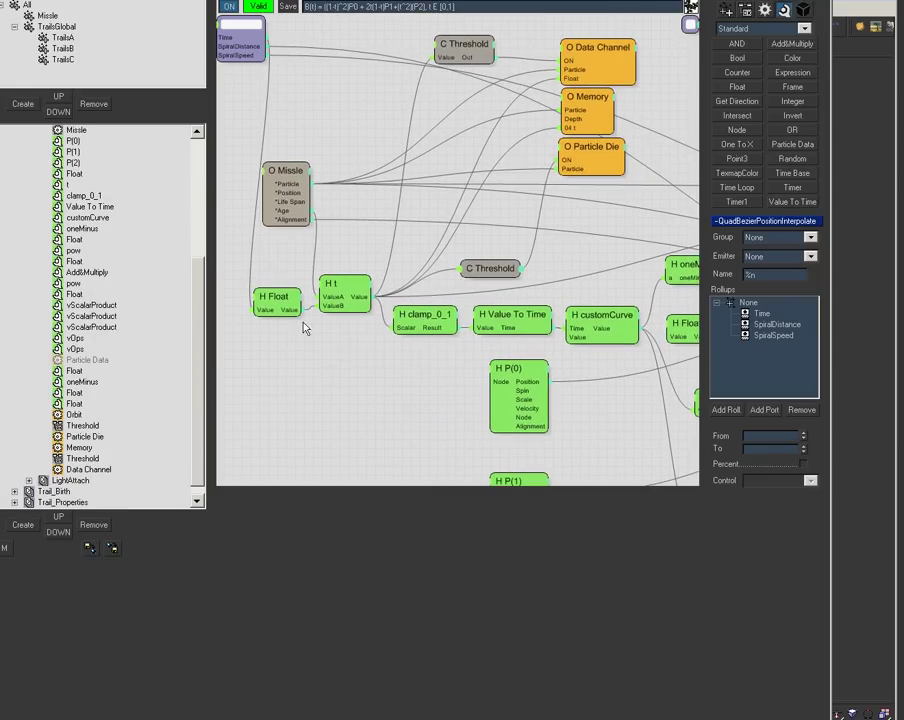
Step: Inspect the Float, t, clamp_0_1, Value To Time and customCurve nodes and check the trail in the camera view
left_click(279, 300)
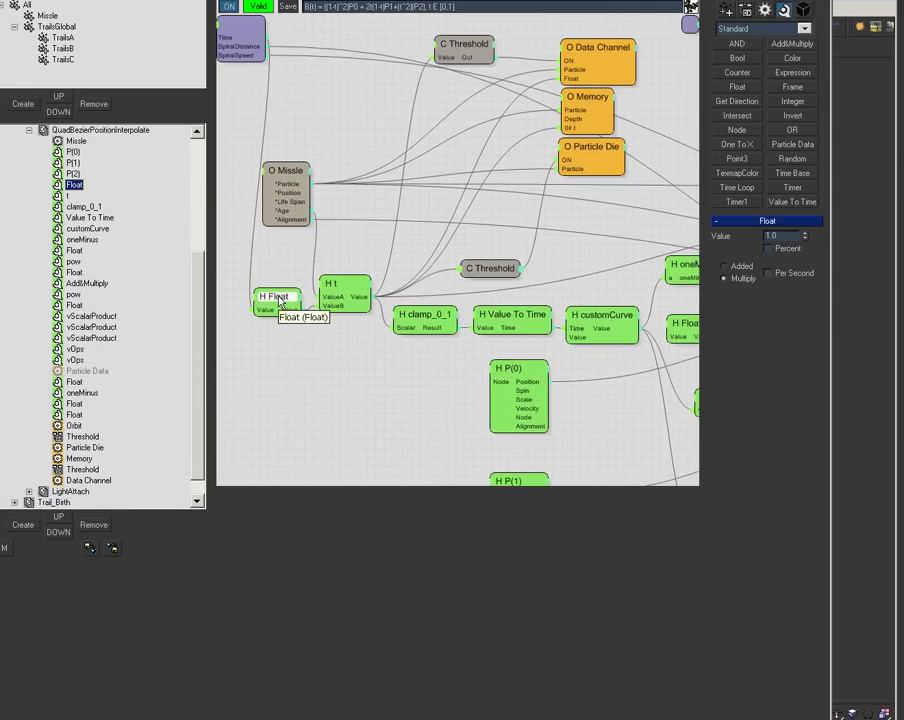
left_click(345, 296)
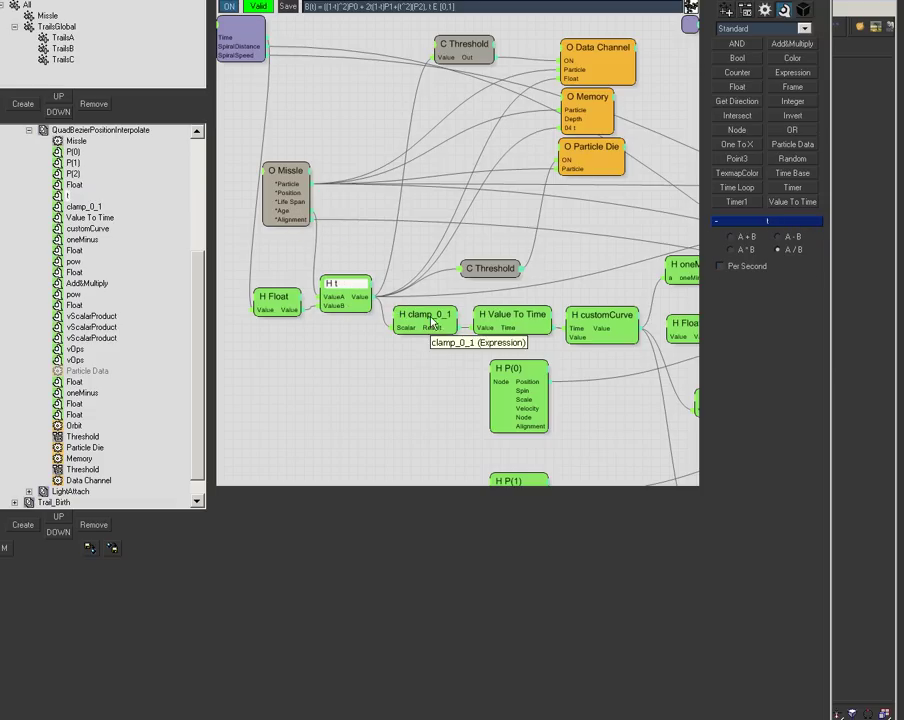
left_click_drag(430, 320, 420, 332)
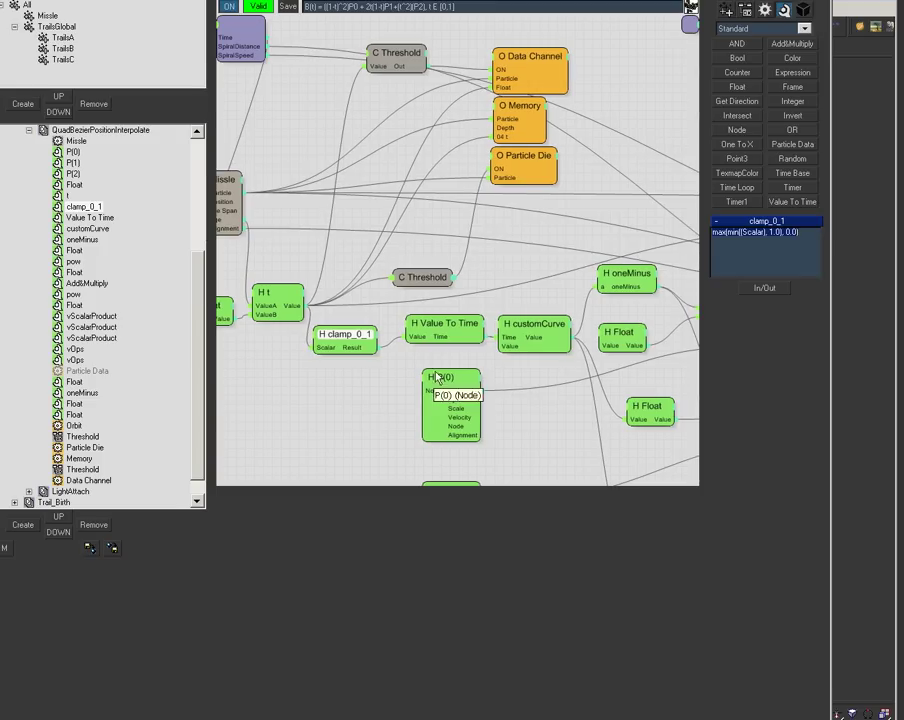
left_click_drag(466, 328, 459, 339)
middle_click_drag(377, 426, 372, 390)
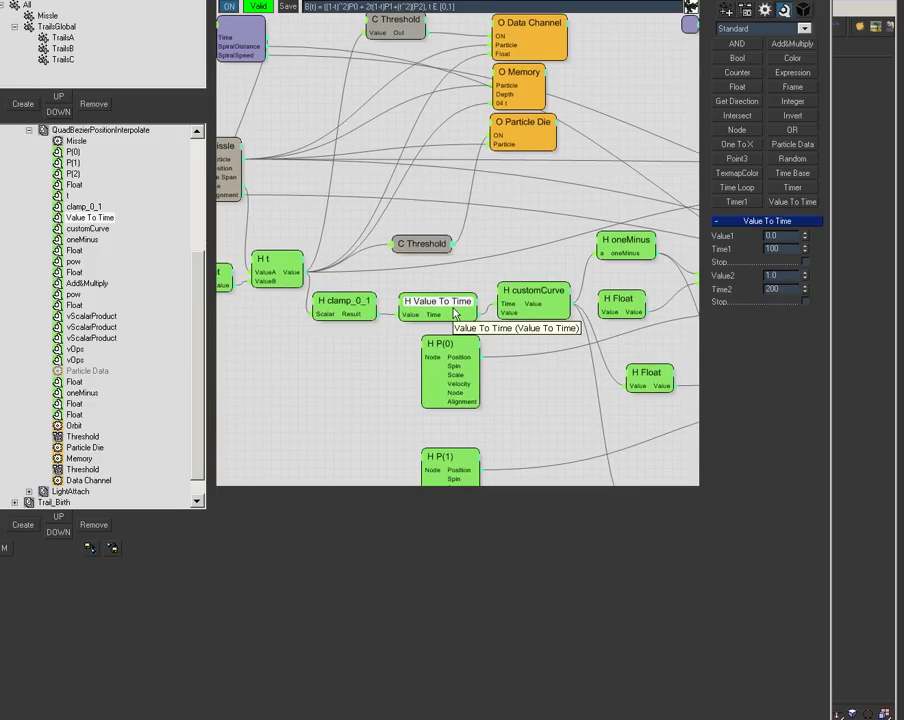
left_click_drag(455, 313, 457, 308)
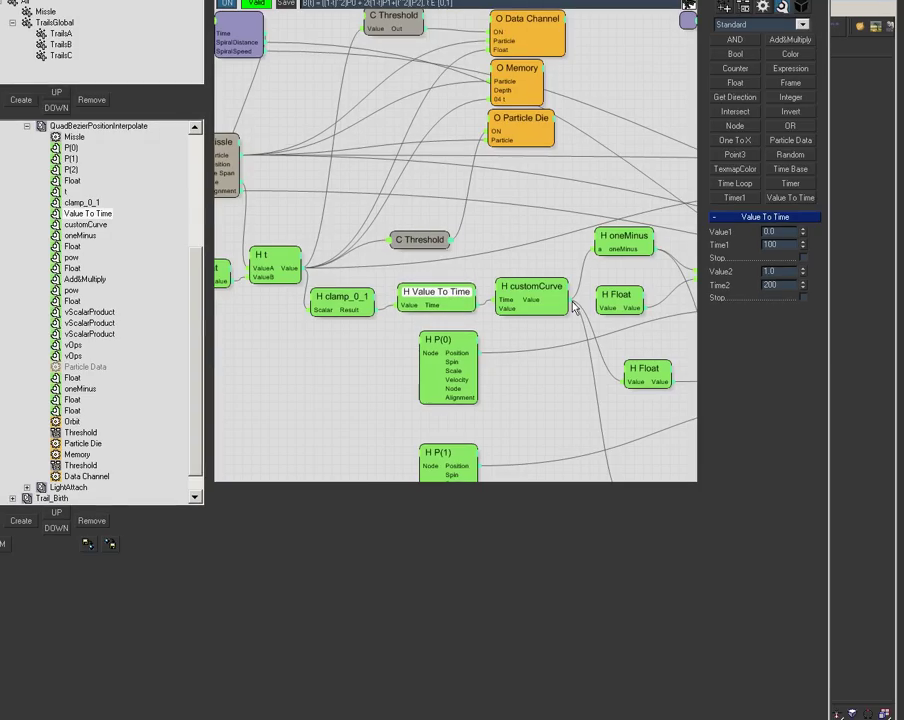
left_click(522, 291)
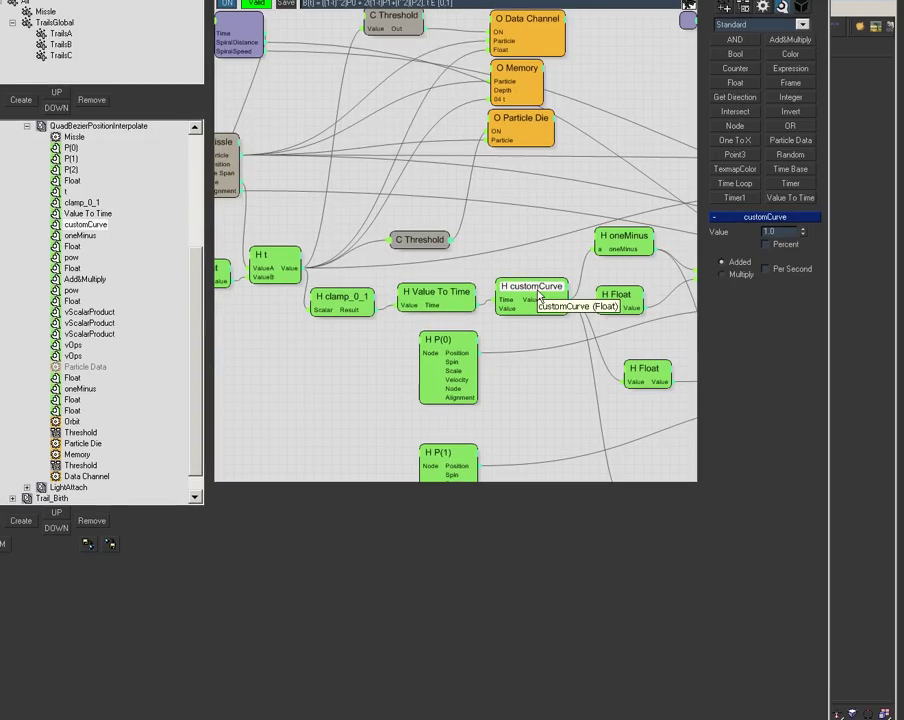
left_click_drag(522, 2, 356, 718)
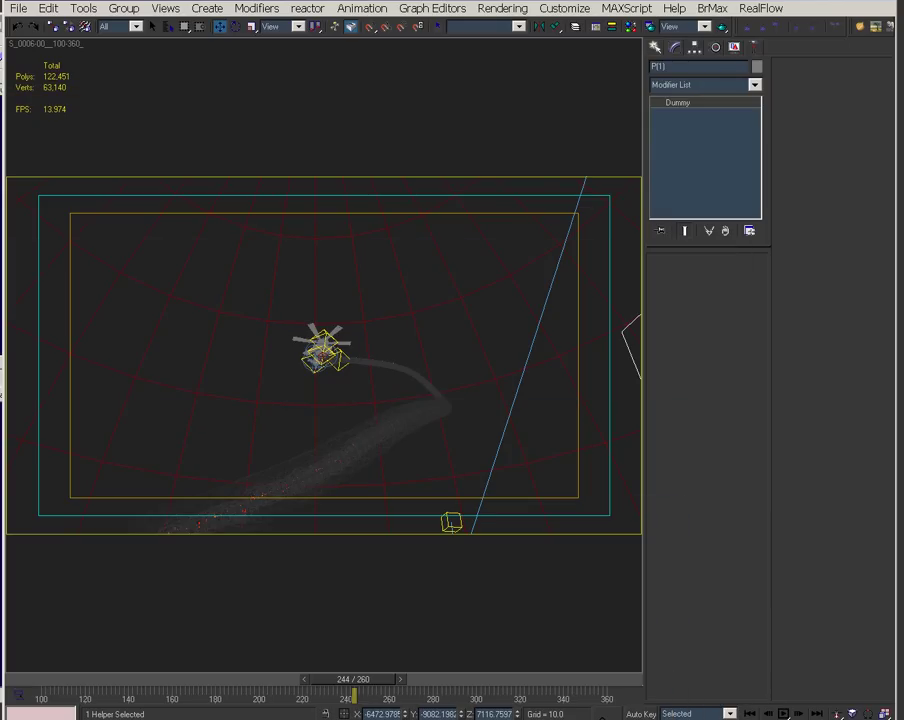
Step: Try a steeper starting tangent on the Thinking01 system's custom curve, scrub to frame 249, and restore the gentler slope
left_click(339, 465)
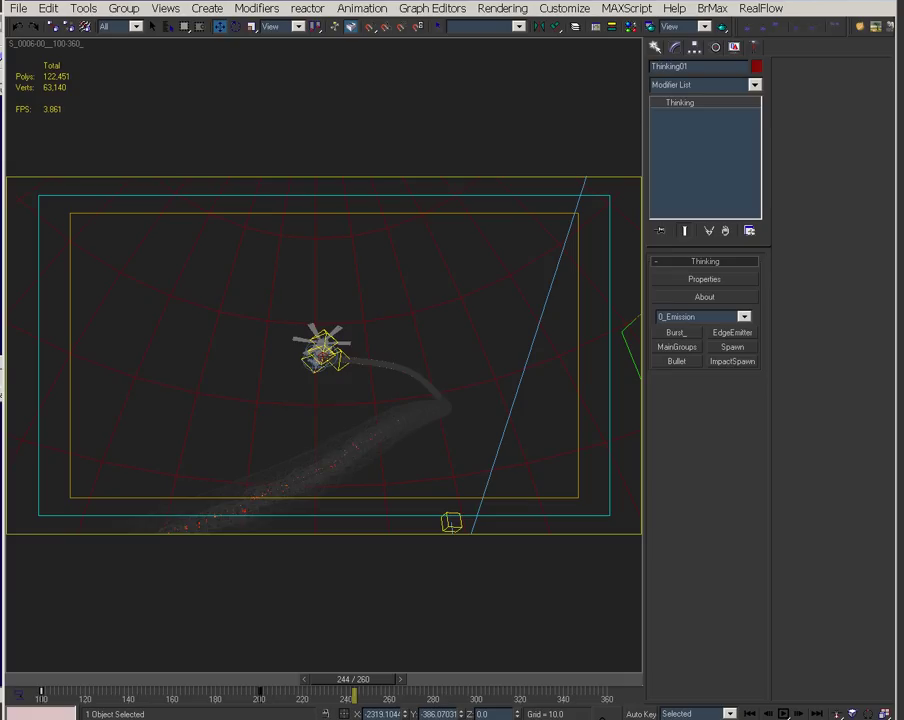
left_click(704, 279)
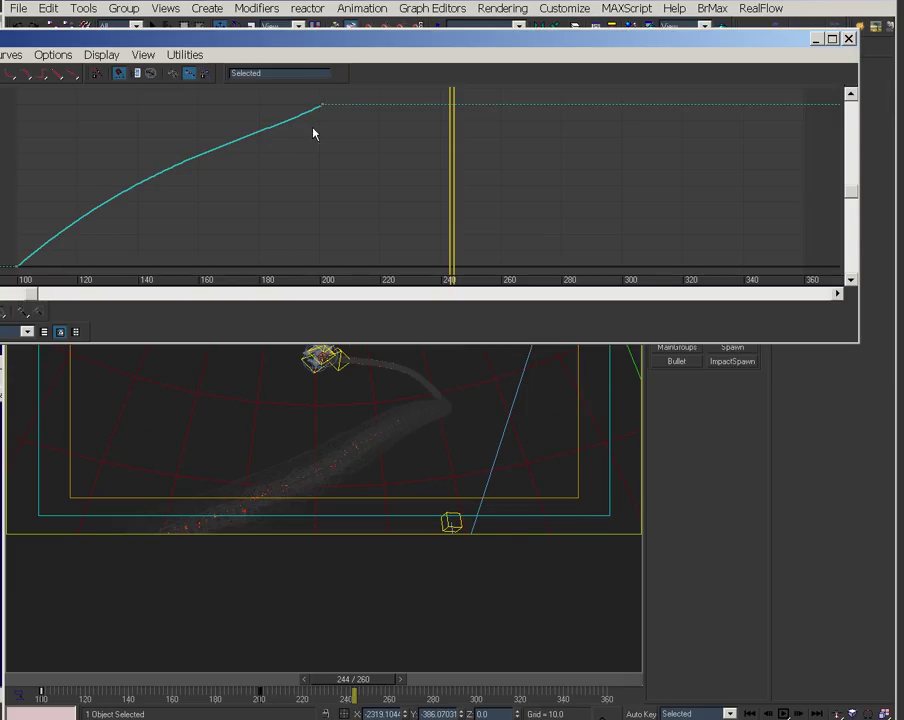
left_click_drag(8, 236, 36, 278)
left_click_drag(140, 162, 96, 113)
left_click_drag(352, 679, 381, 697)
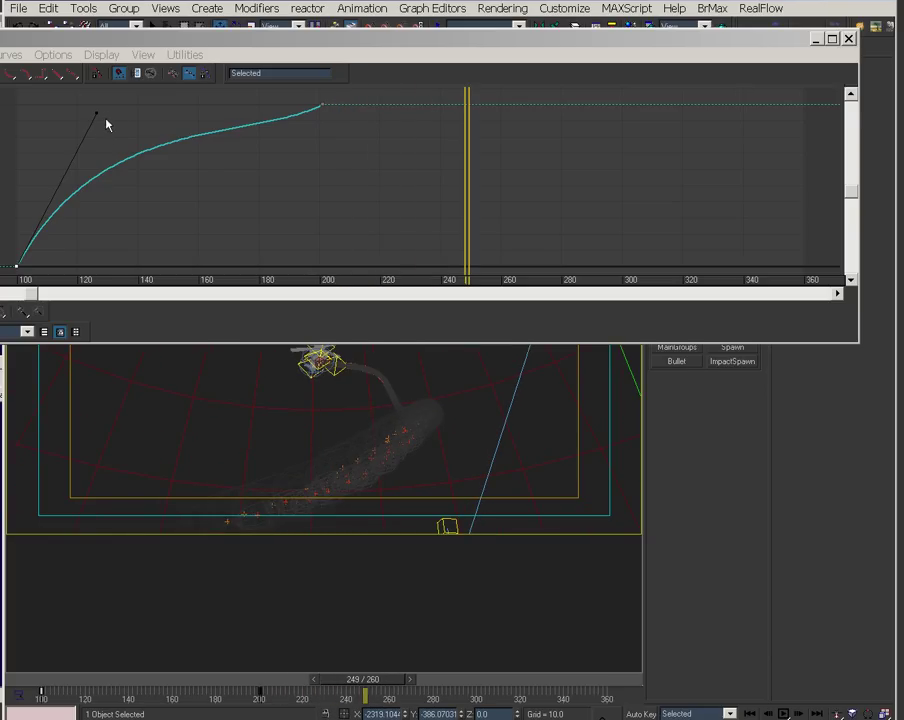
left_click_drag(96, 113, 140, 159)
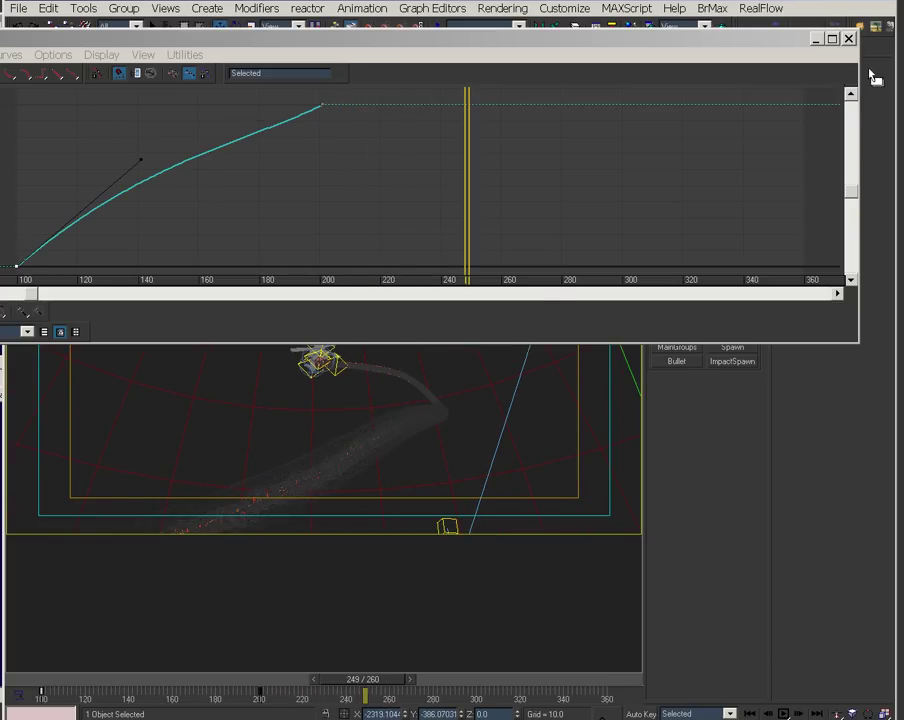
left_click(848, 39)
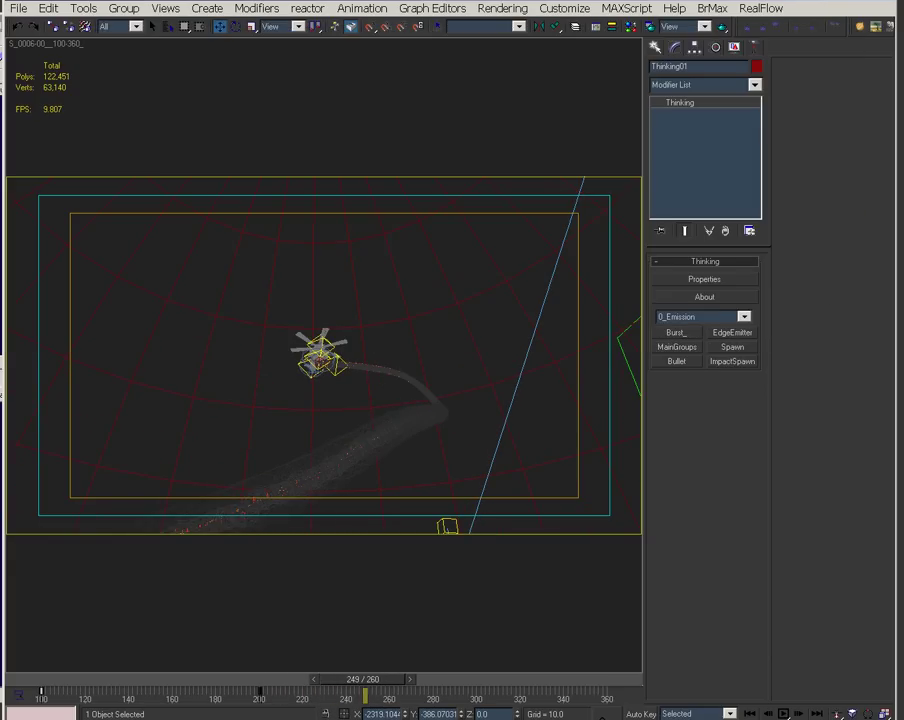
Step: Trace the nodes fed by customCurve in QuadBezierPositionInterpolate and examine the set's Bezier formula comment
left_click_drag(560, 716, 589, 0)
middle_click_drag(516, 438, 310, 376)
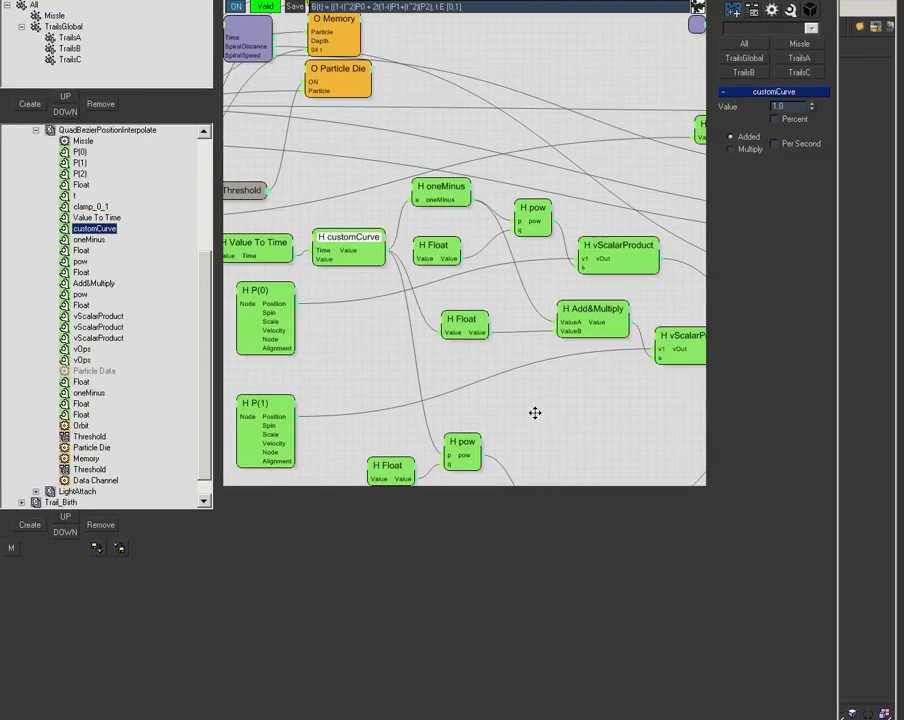
middle_click_drag(519, 400, 396, 332)
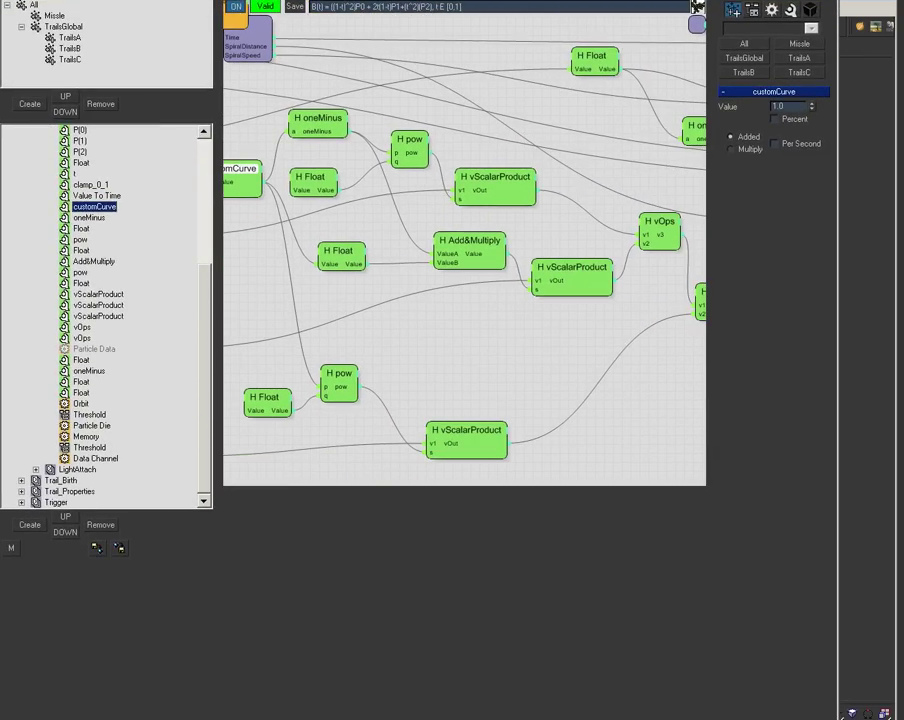
left_click(479, 6)
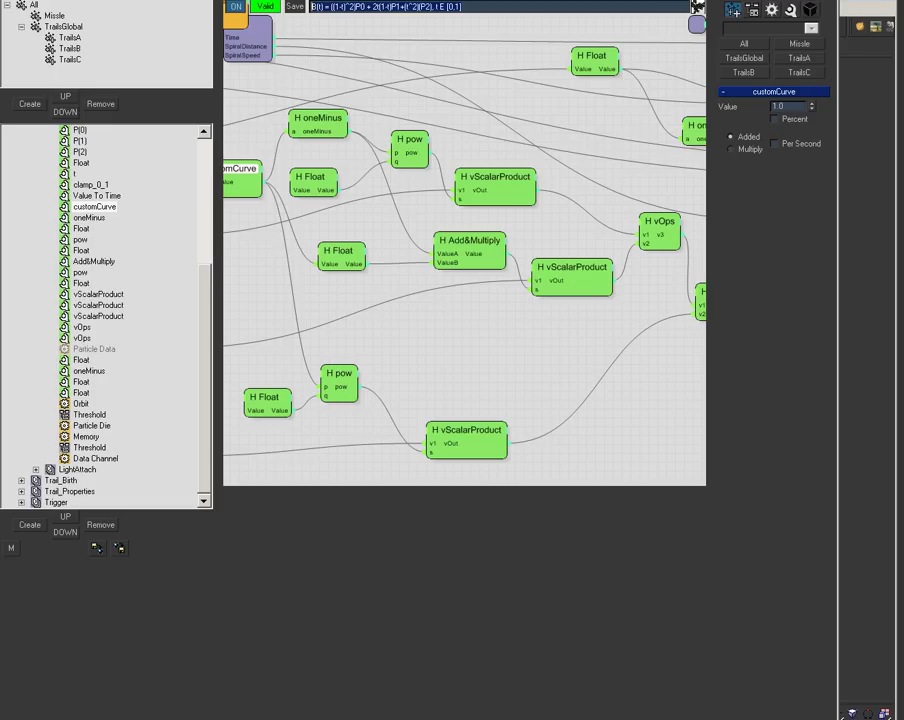
Step: Switch to Firefox and search the web for wikipedia
key("super")
left_click(264, 646)
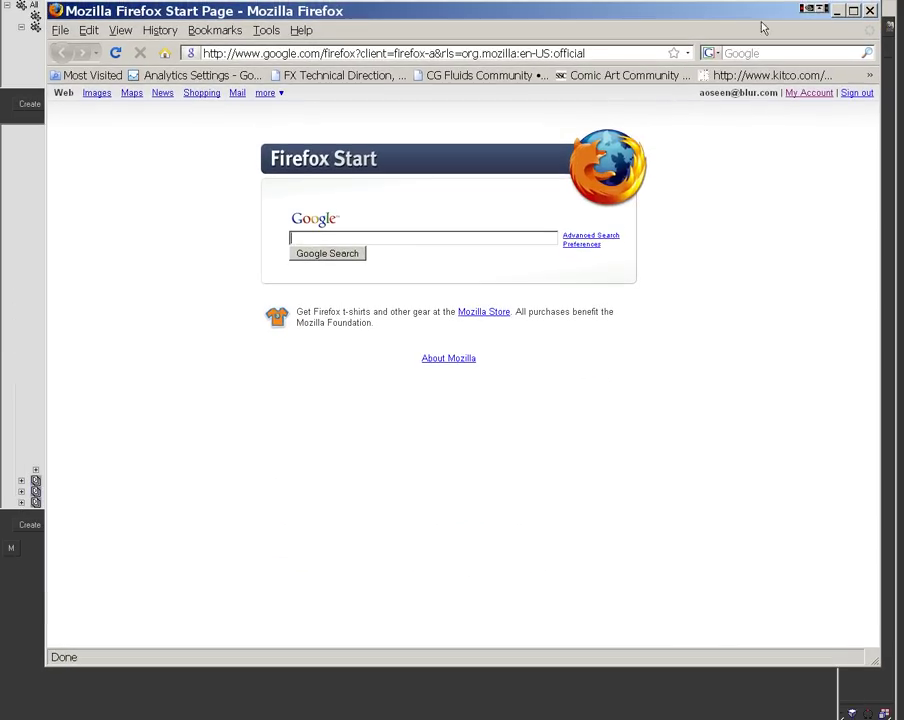
left_click(778, 55)
type("wiki")
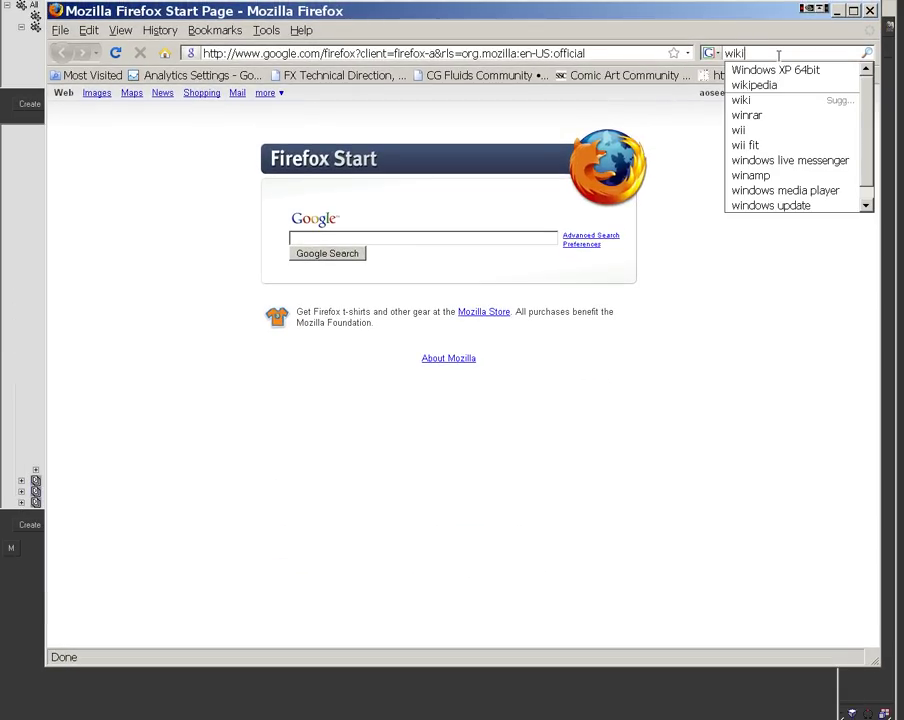
type("pedia")
key("Return")
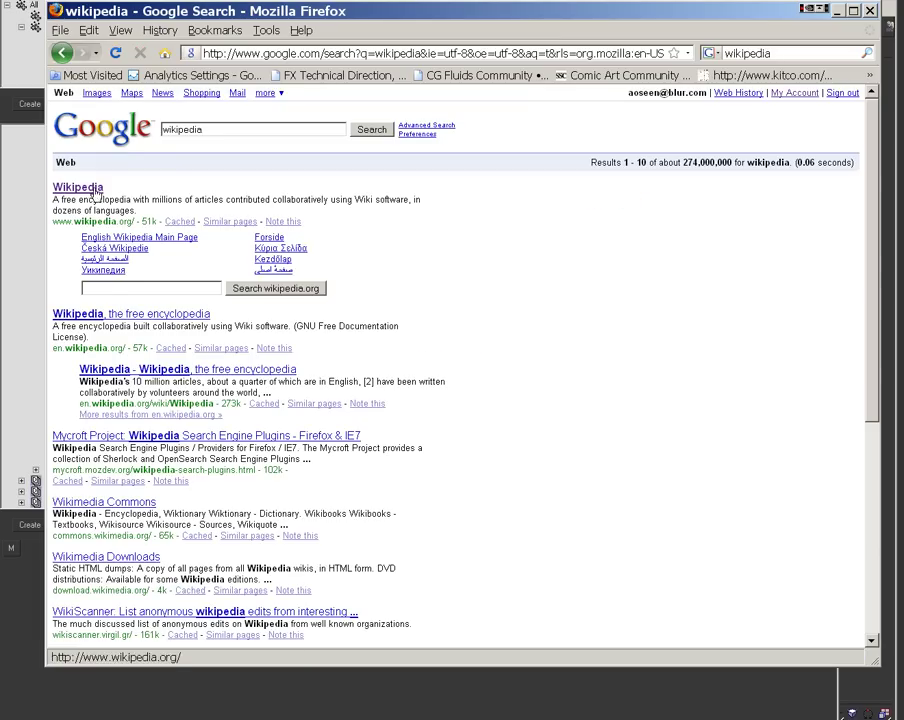
Step: Search wikipedia.org for Bezier and open the Bézier curve article
left_click(109, 289)
type("Bezier")
key("Return")
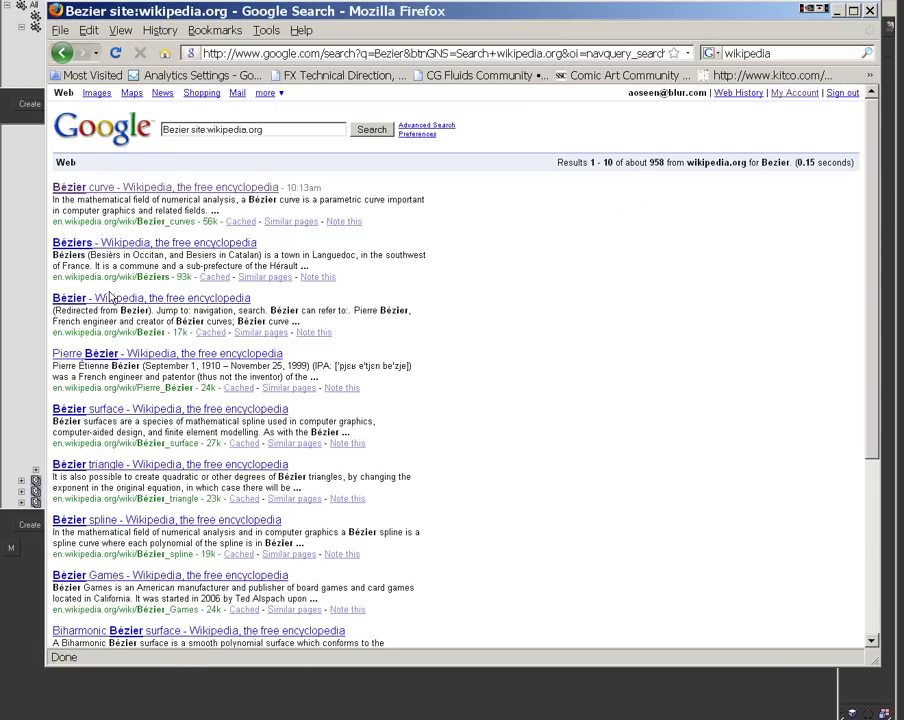
left_click(248, 187)
Step: Examine the quadratic curve construction and animation in the Bézier curve article, and close the browser
scroll(505, 444, "down", 20)
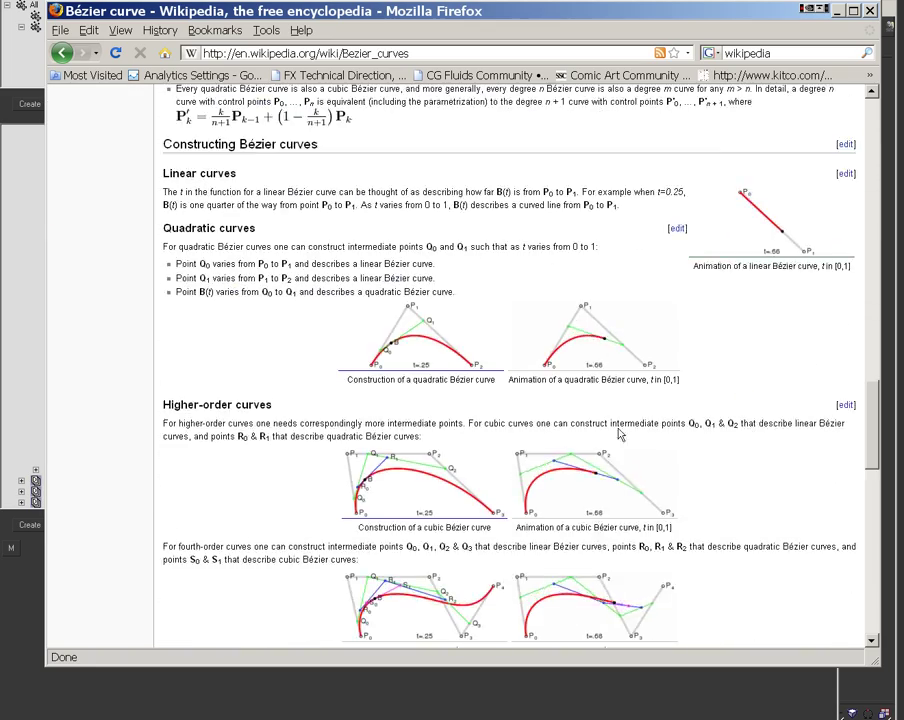
scroll(606, 386, "down", 4)
scroll(590, 275, "up", 2)
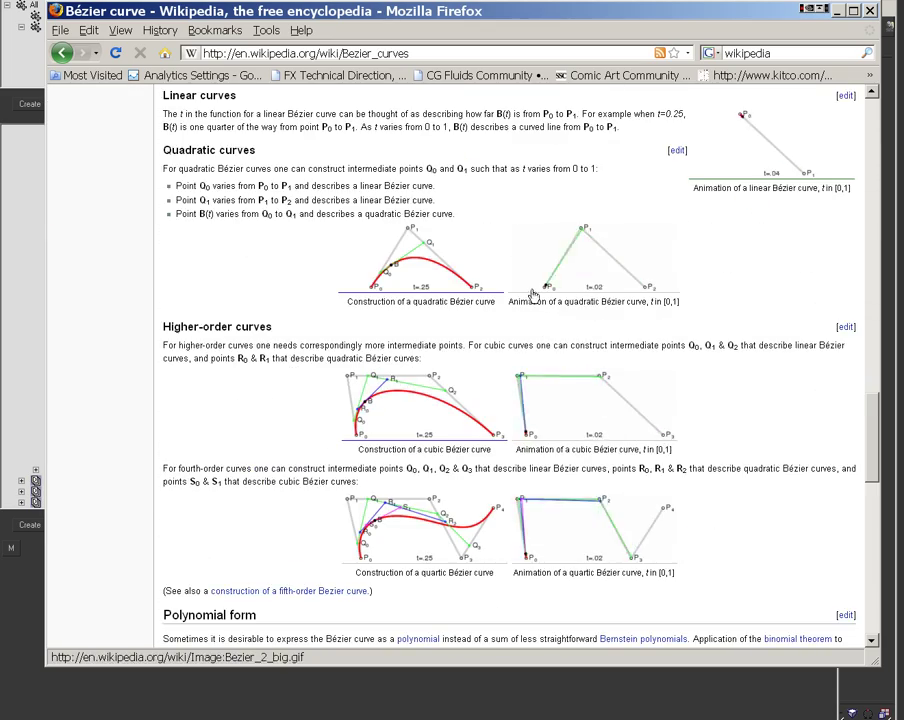
left_click_drag(578, 17, 517, 30)
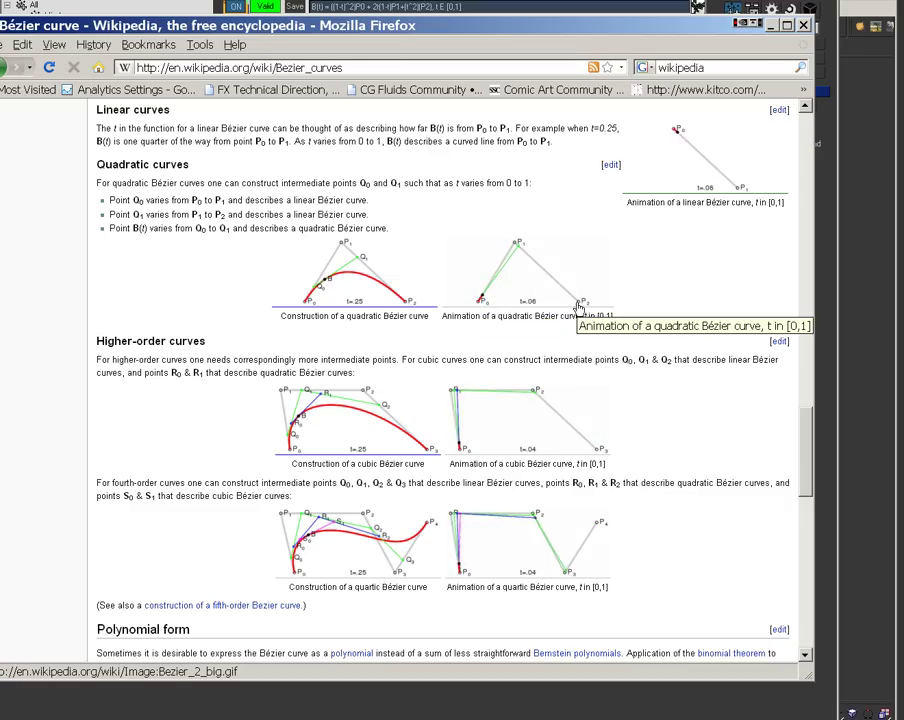
left_click(802, 26)
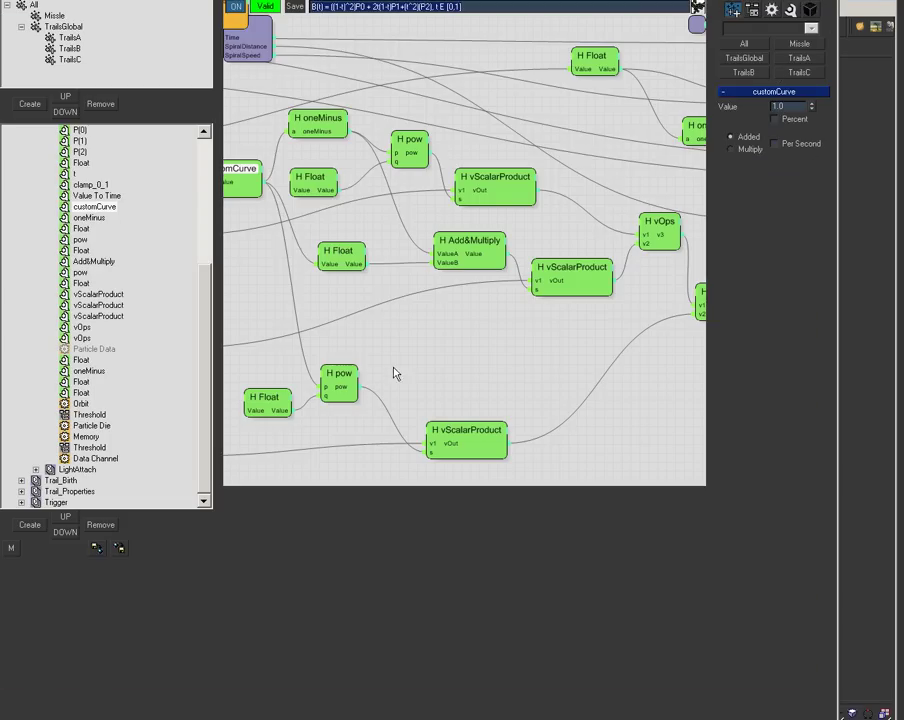
Step: Follow the vScalarProduct outputs through both vOps nodes to Orbit, inspecting the vOps expression and the Orbit node
middle_click_drag(398, 373, 434, 412)
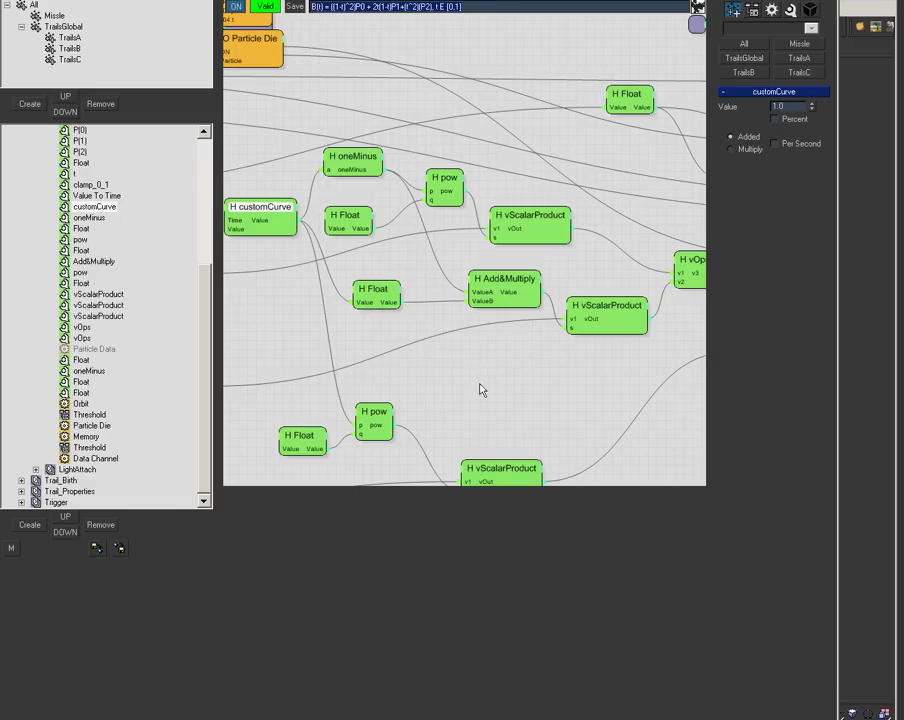
middle_click_drag(480, 383, 390, 402)
left_click(603, 238)
middle_click_drag(614, 441, 488, 418)
left_click_drag(447, 257, 448, 268)
middle_click_drag(622, 414, 547, 401)
middle_click_drag(507, 343, 460, 379)
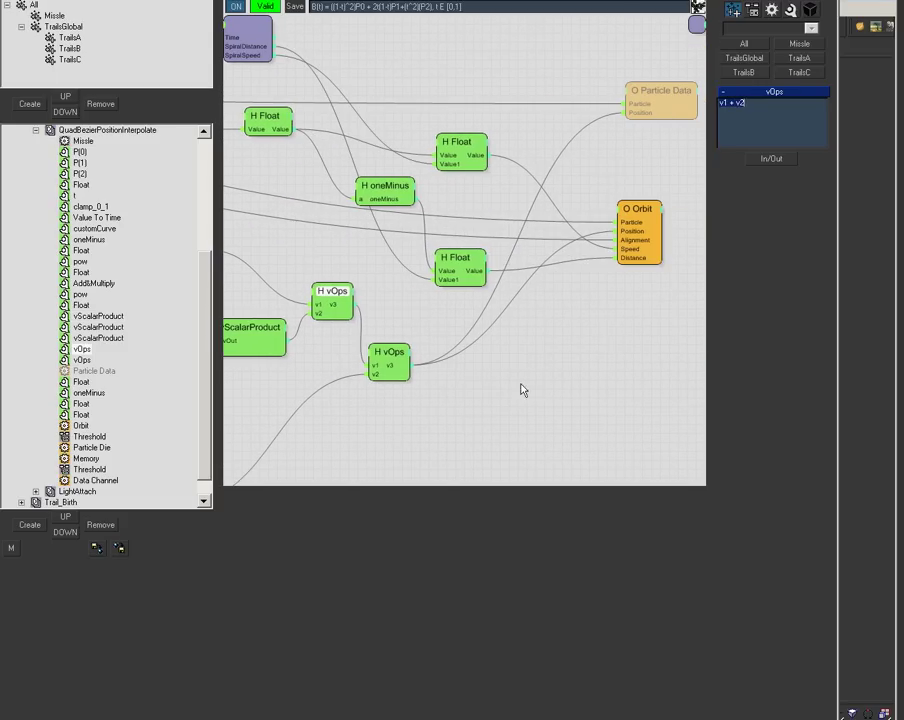
left_click(646, 208)
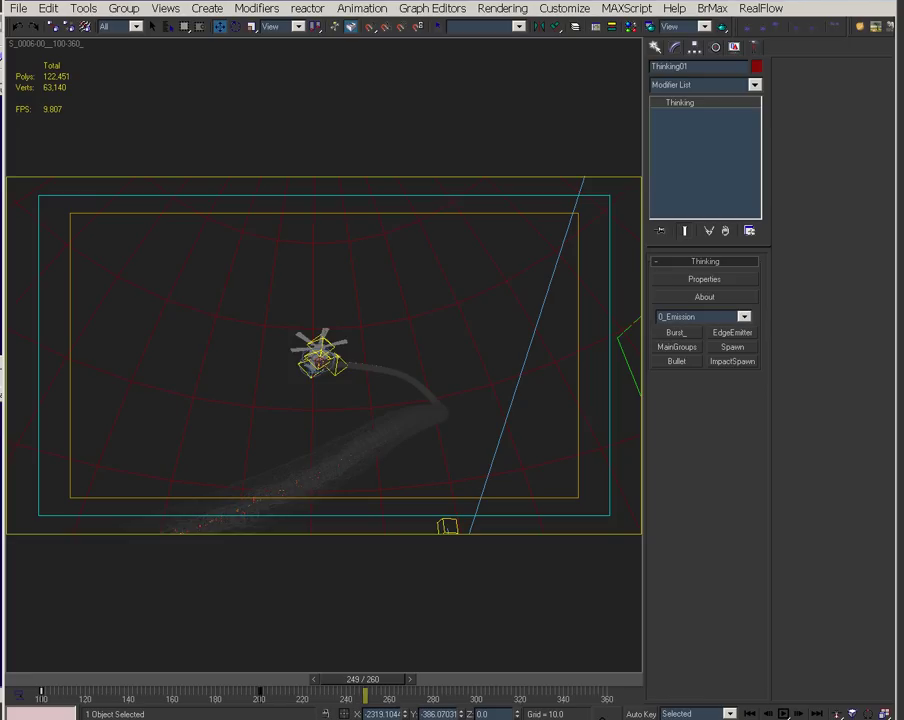
Step: Collapse the QuadBezierPositionInterpolate, Alignment and Born sets, and expand the Trail_Birth set
left_click_drag(500, 718, 472, 718)
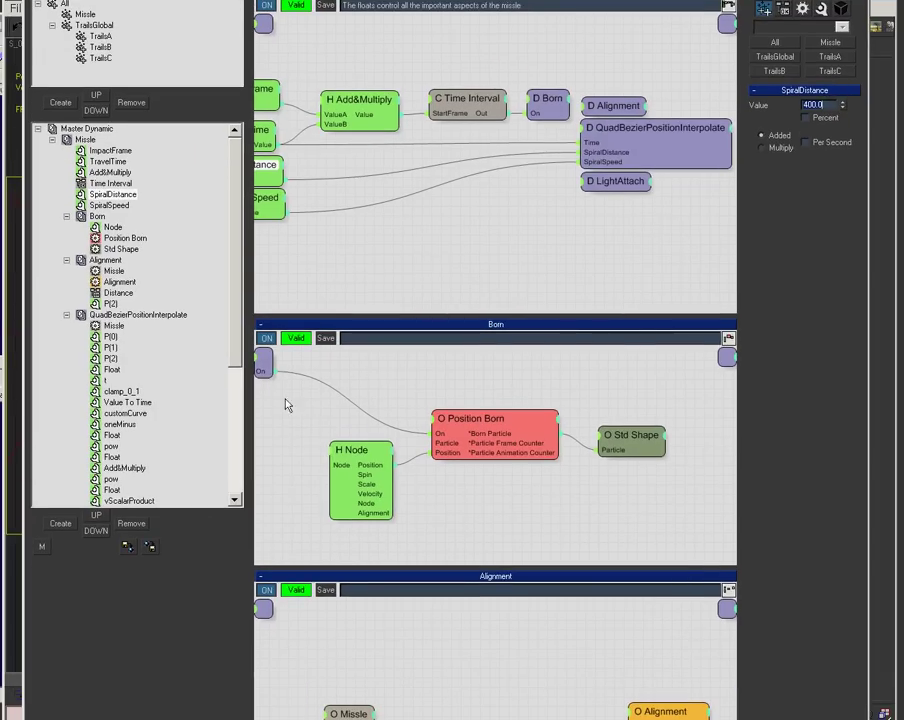
left_click(66, 315)
left_click(66, 260)
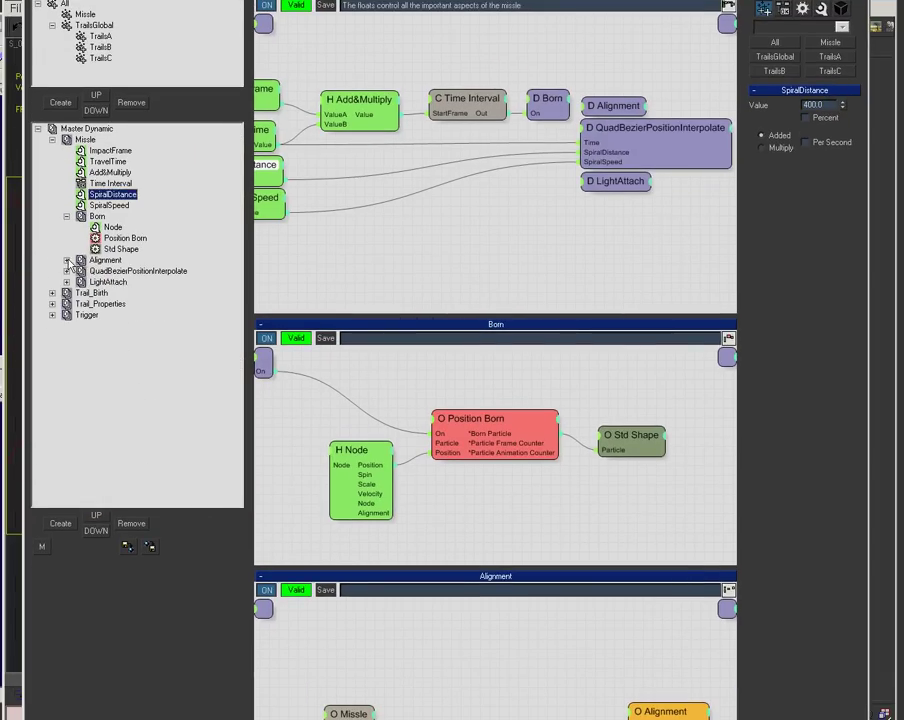
left_click(66, 216)
left_click(57, 260)
left_click(52, 260)
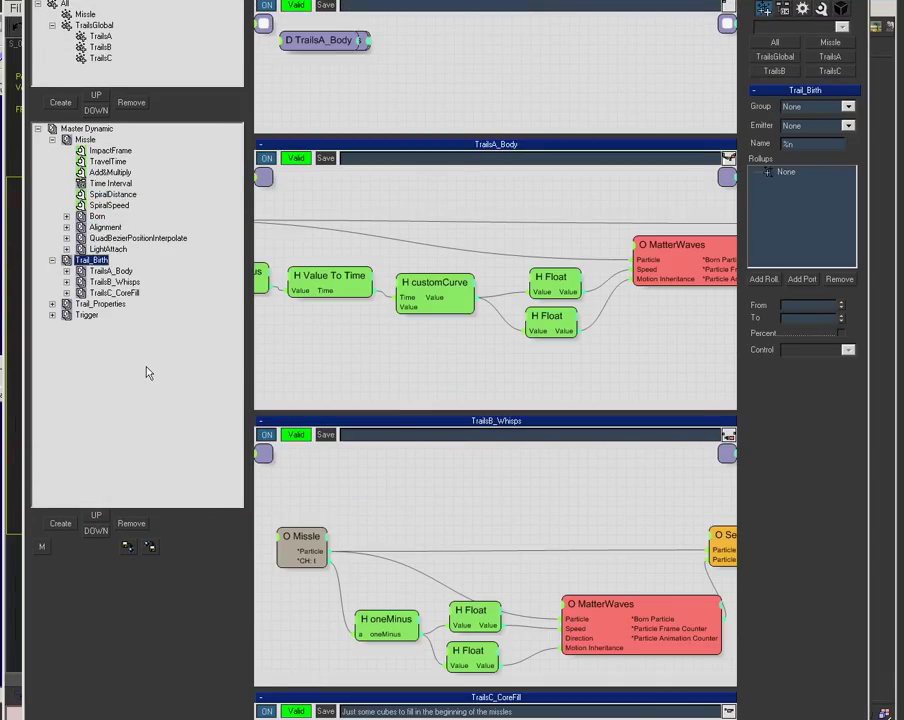
Step: Examine the TrailsA_Body set from the Missle group through oneMinus, Value To Time and customCurve to MatterWaves
left_click(128, 271)
left_click(122, 282)
left_click(118, 271)
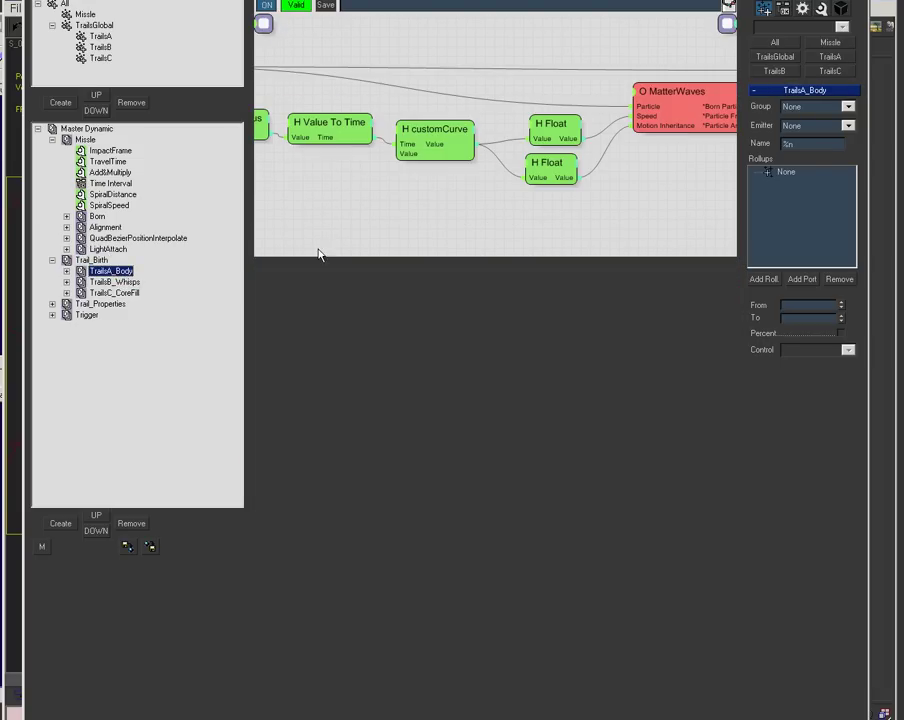
left_click(300, 148)
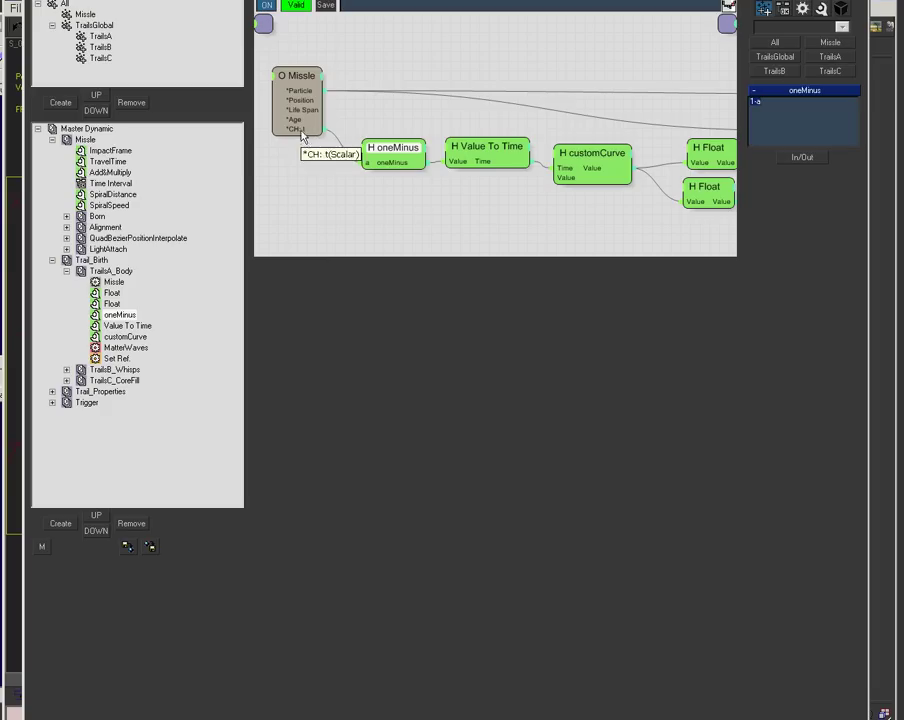
left_click_drag(378, 150, 367, 150)
left_click(510, 147)
left_click(610, 157)
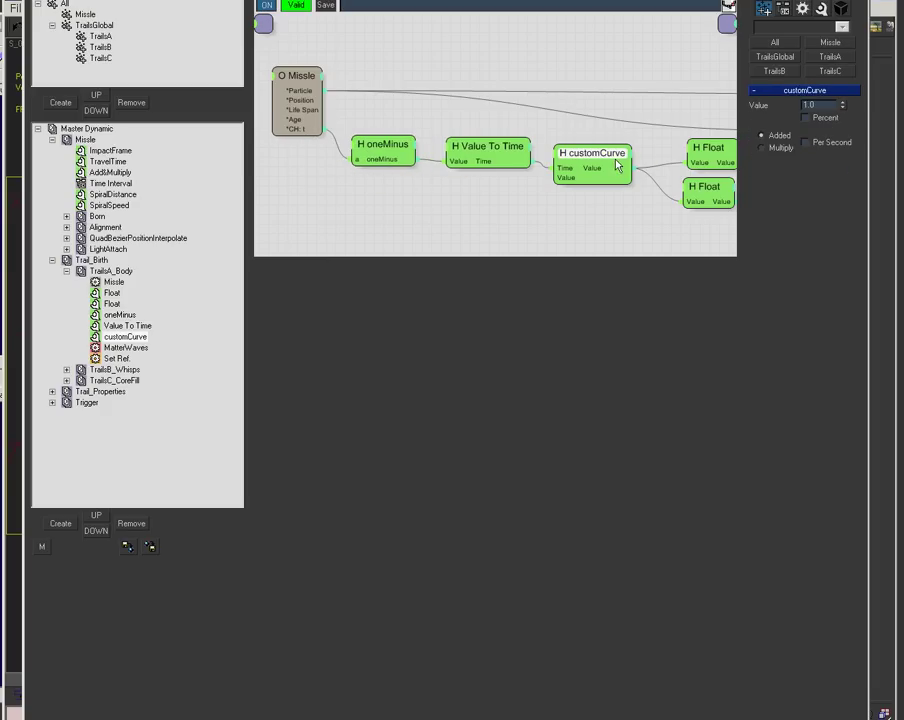
middle_click_drag(657, 226, 500, 234)
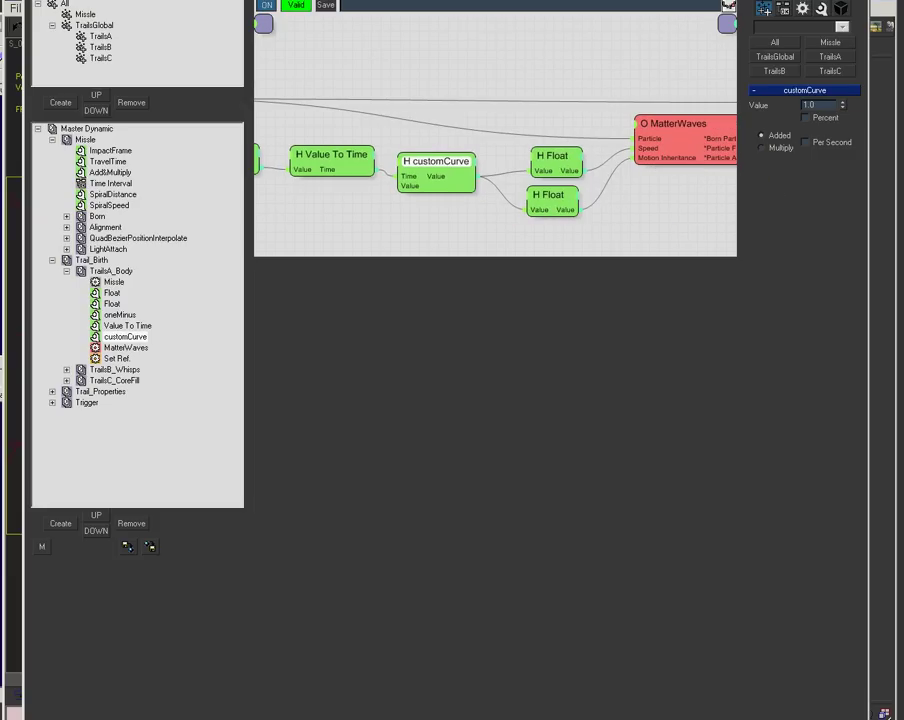
Step: Check the smoke trail in the camera view at frames 240 and 348
left_click_drag(635, 2, 484, 718)
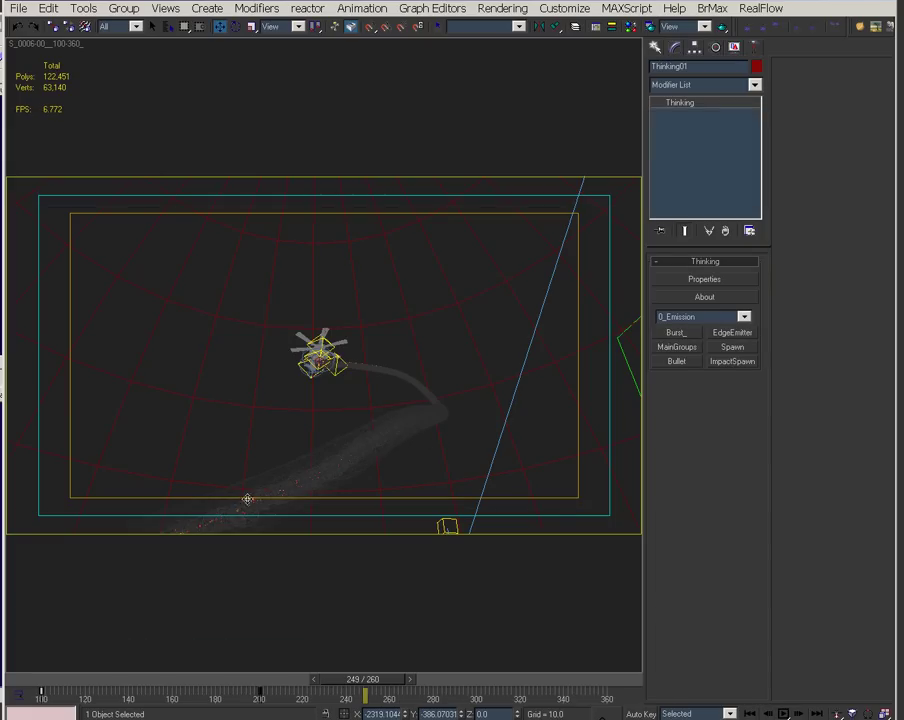
left_click_drag(387, 700, 345, 688)
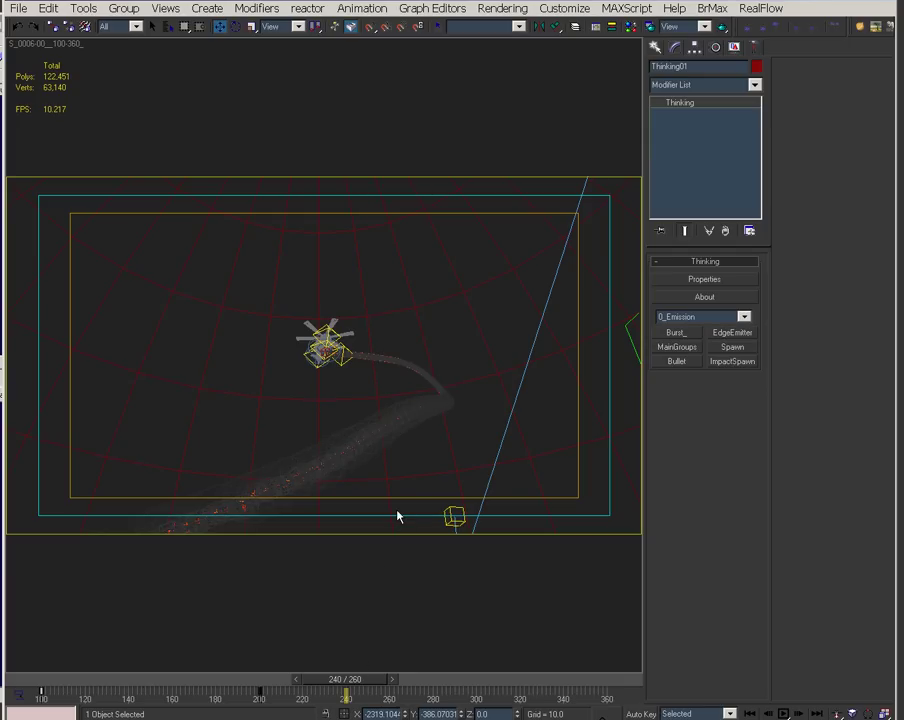
left_click_drag(344, 669, 565, 680)
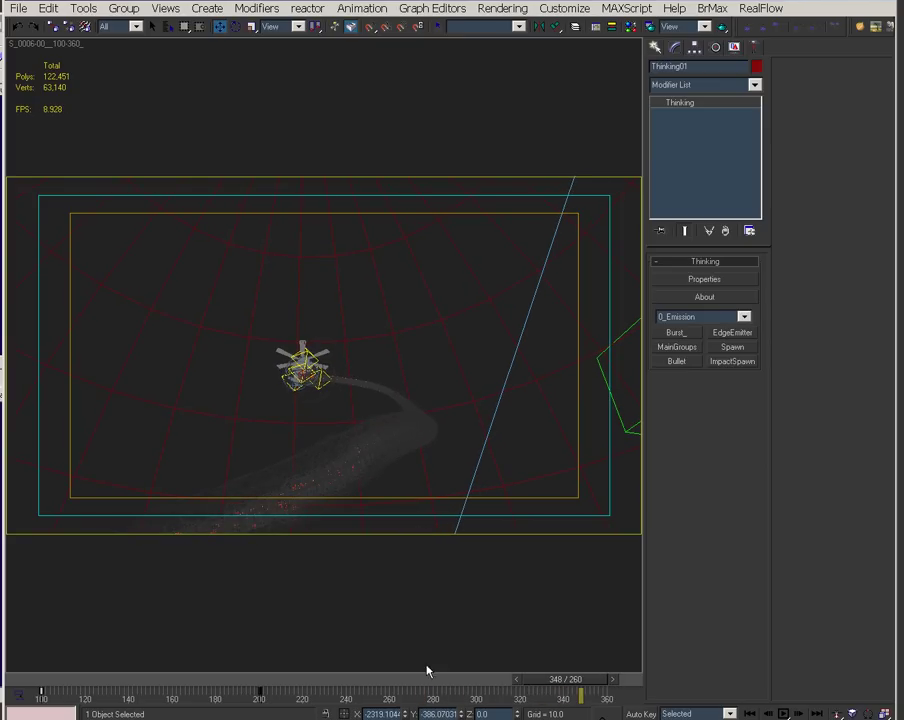
Step: Reopen the Thinking01 properties, expand the TrailsB_Whisps set and inspect its MatterWaves emission settings
left_click(704, 279)
left_click_drag(624, 256, 576, 22)
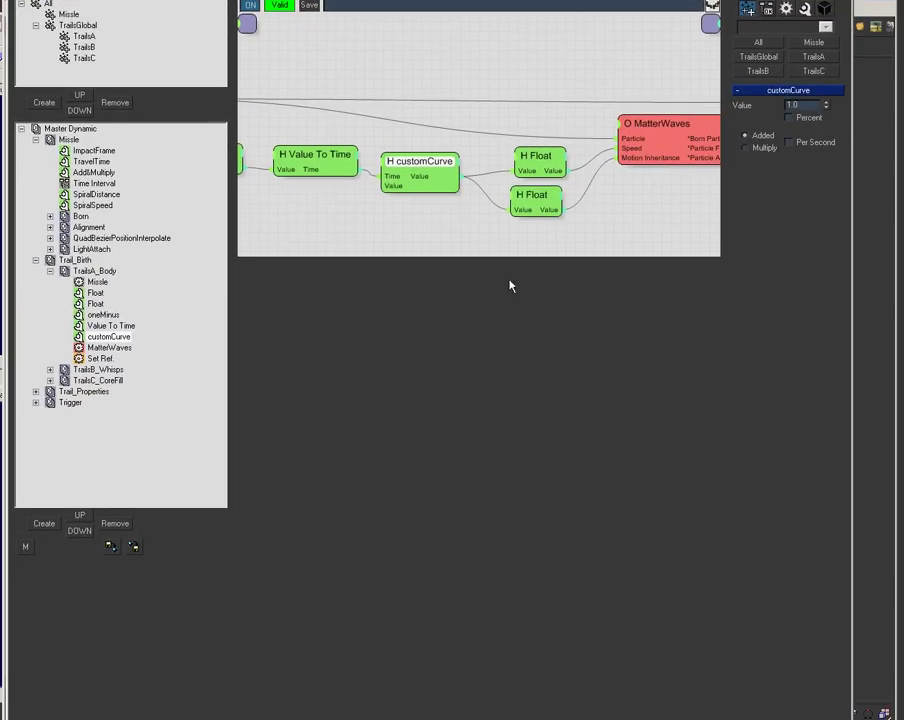
left_click(100, 369)
left_click(50, 370)
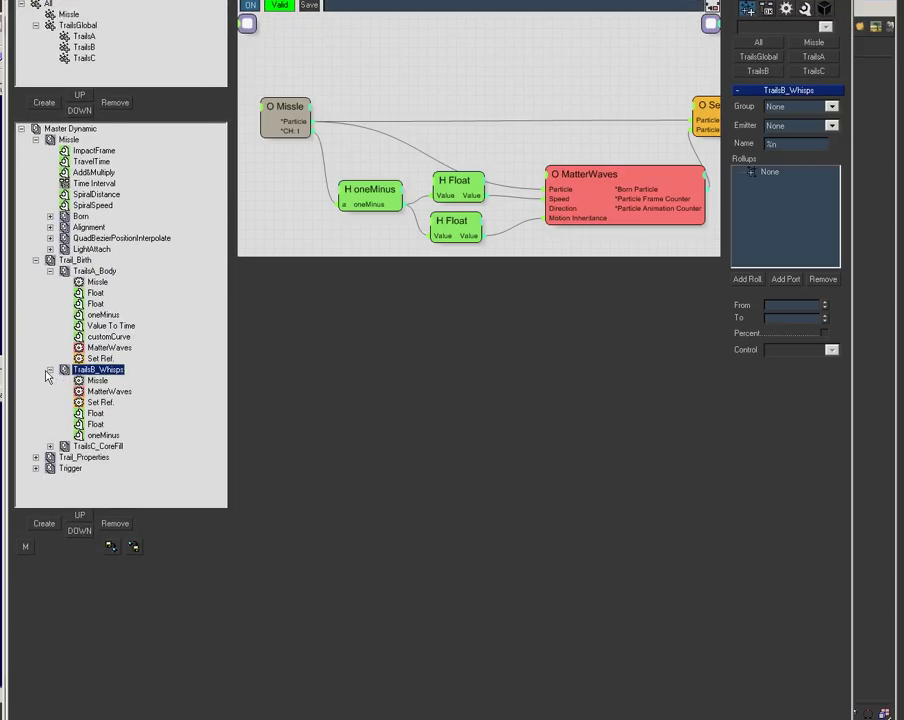
left_click(640, 181)
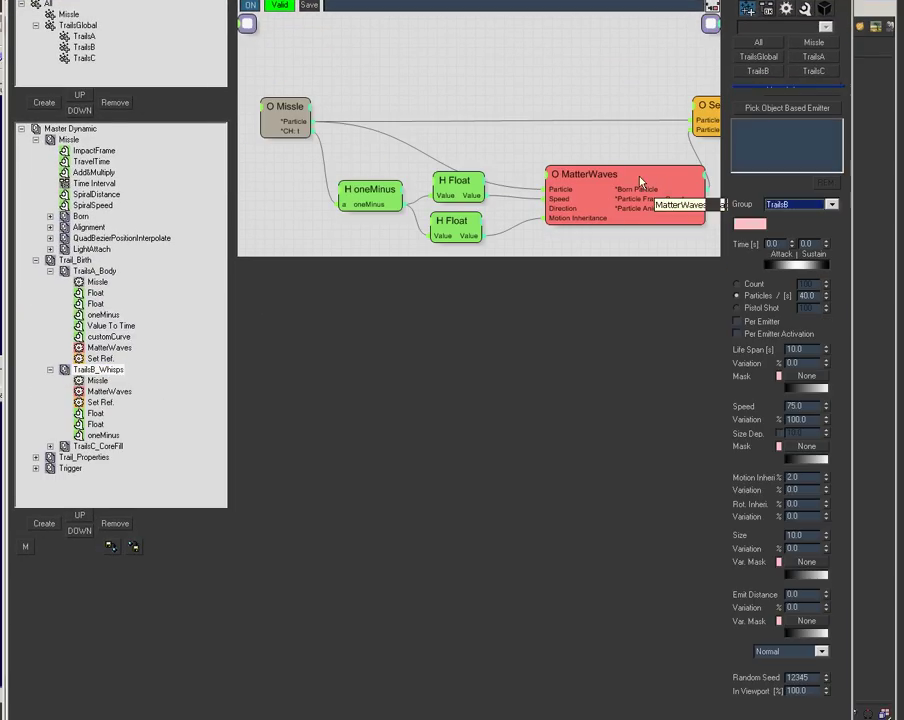
Step: Compare the TrailsA_Body, TrailsB_Whisps and TrailsC_CoreFill networks, and open the Trail_Properties set
left_click(94, 271)
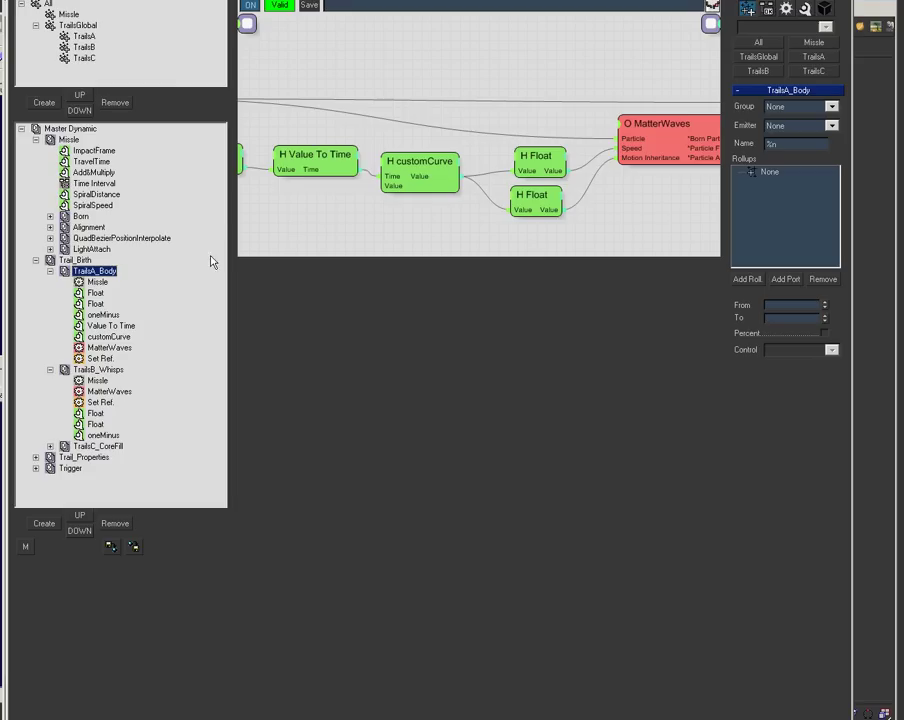
left_click(98, 369)
left_click(98, 446)
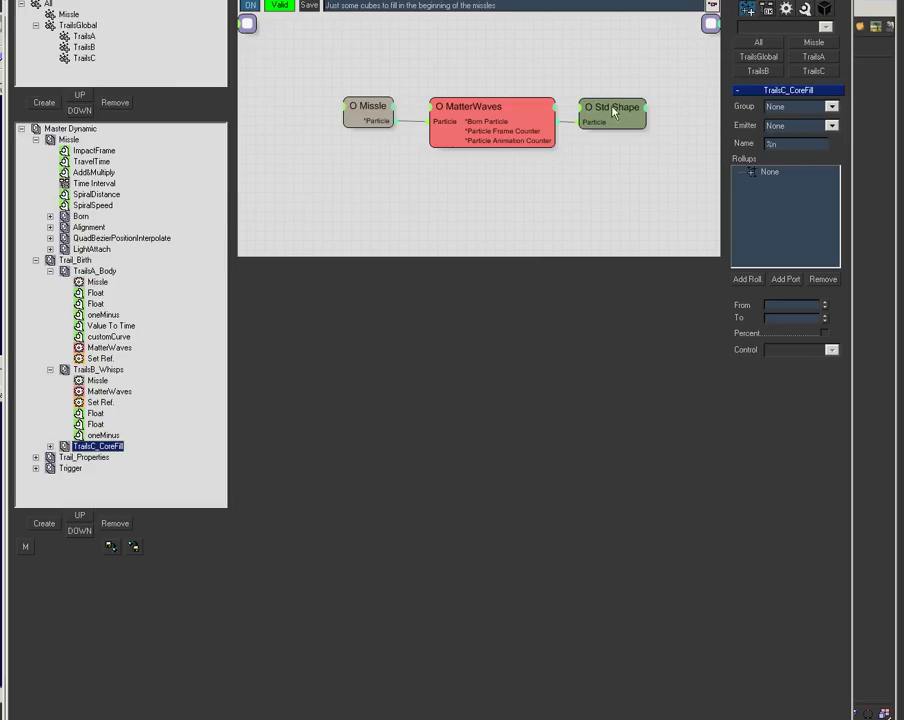
left_click(89, 459)
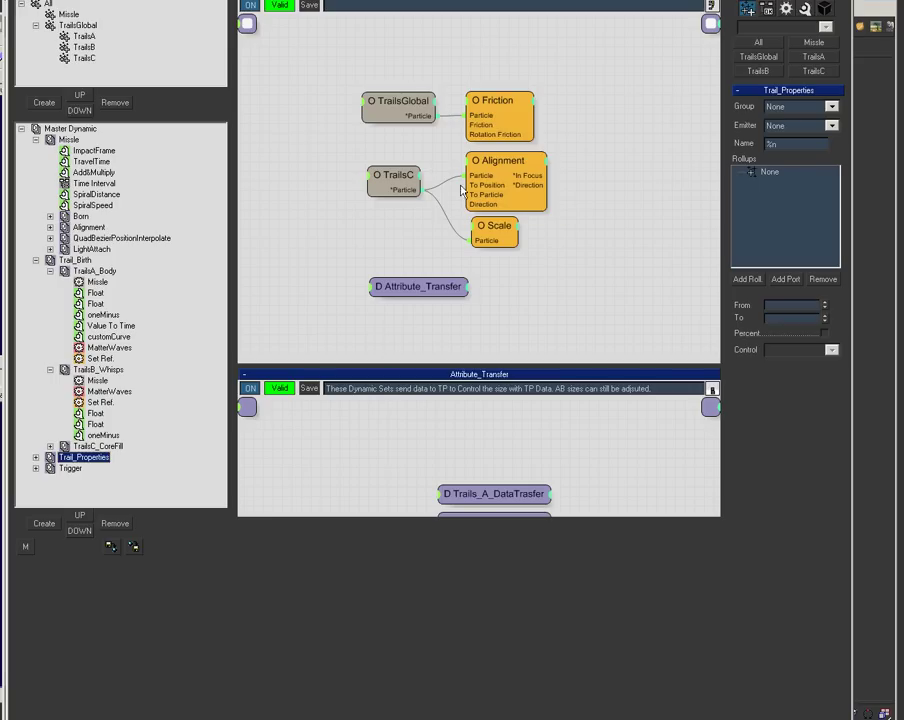
Step: Inspect the TrailsC group and Friction operator in Trail_Properties, and expand the Attribute_Transfer set
left_click(398, 183)
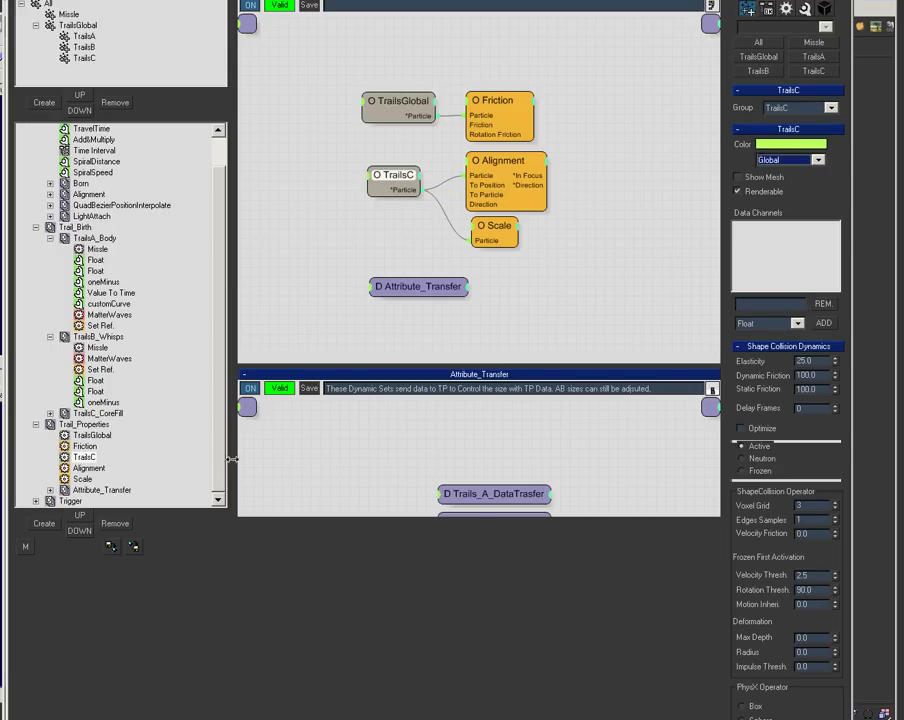
left_click(496, 110)
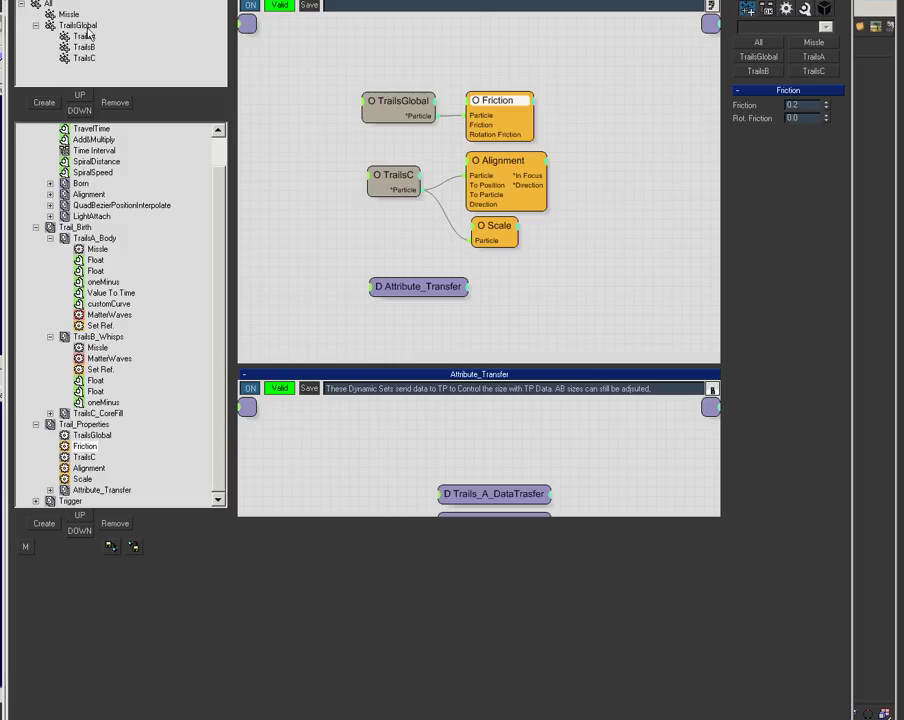
left_click(60, 491)
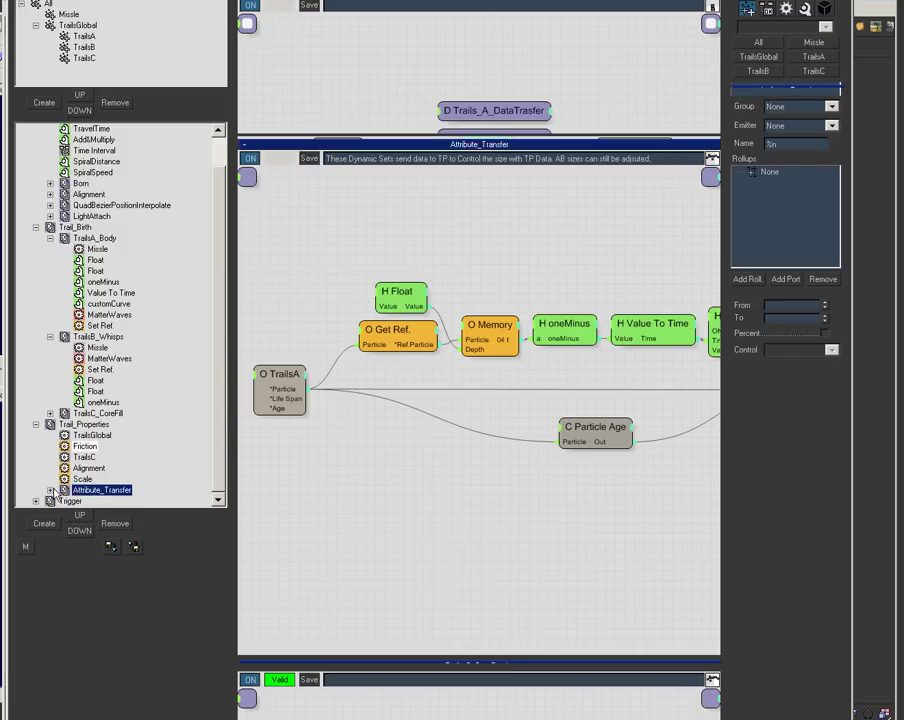
left_click(51, 490)
Step: Examine the Trails_A_DataTrasfer network from Get Ref. and Memory through customCurve and Particle Age to its Data Channel
middle_click_drag(541, 556, 465, 538)
middle_click_drag(605, 484, 505, 486)
left_click(135, 457)
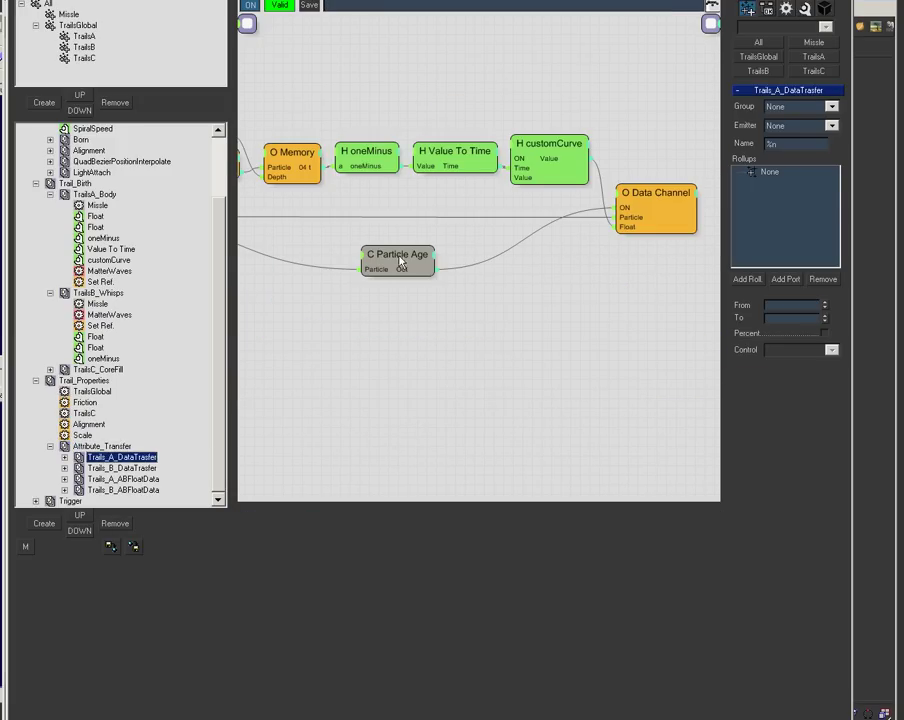
middle_click_drag(401, 387, 531, 405)
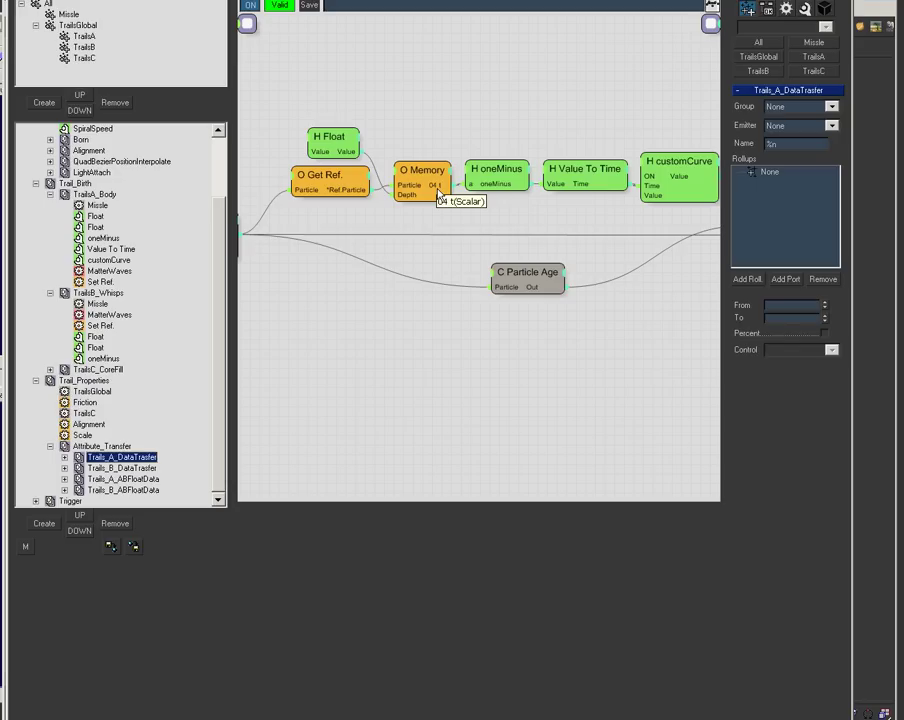
middle_click_drag(545, 214, 427, 204)
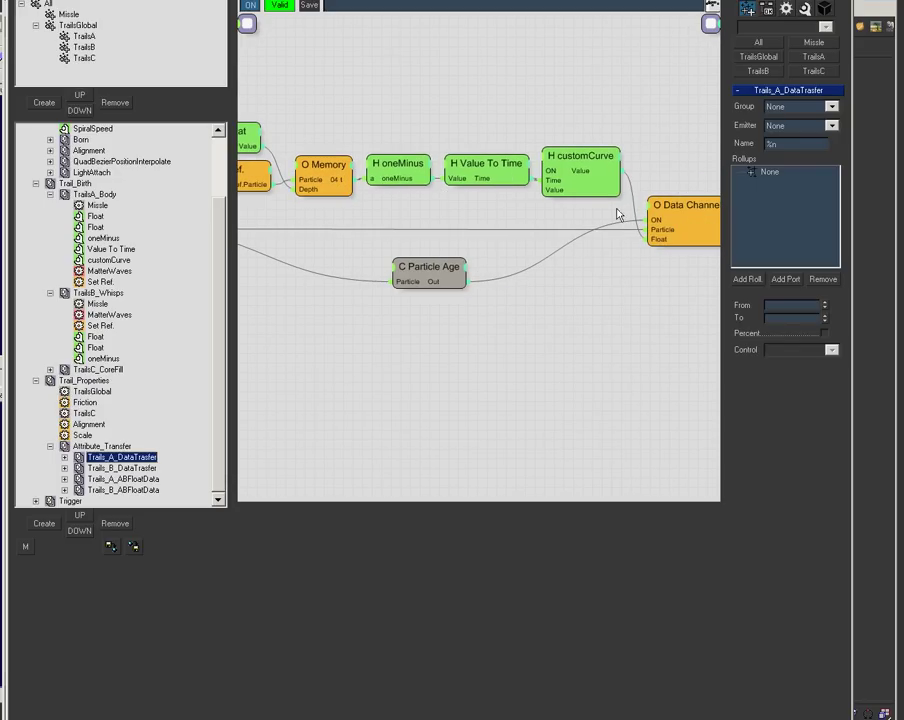
left_click(679, 208)
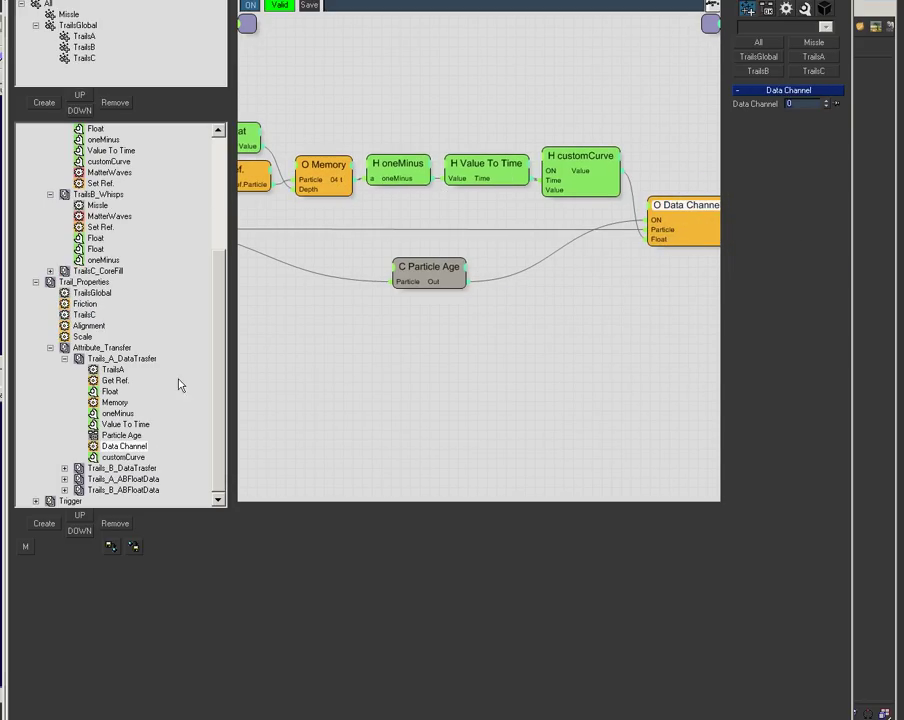
Step: Examine the Trails_B_DataTrasfer set and the Add&Multiply and Data Channel nodes of Trails_A_ABFloatData
left_click(128, 468)
middle_click_drag(588, 380, 443, 384)
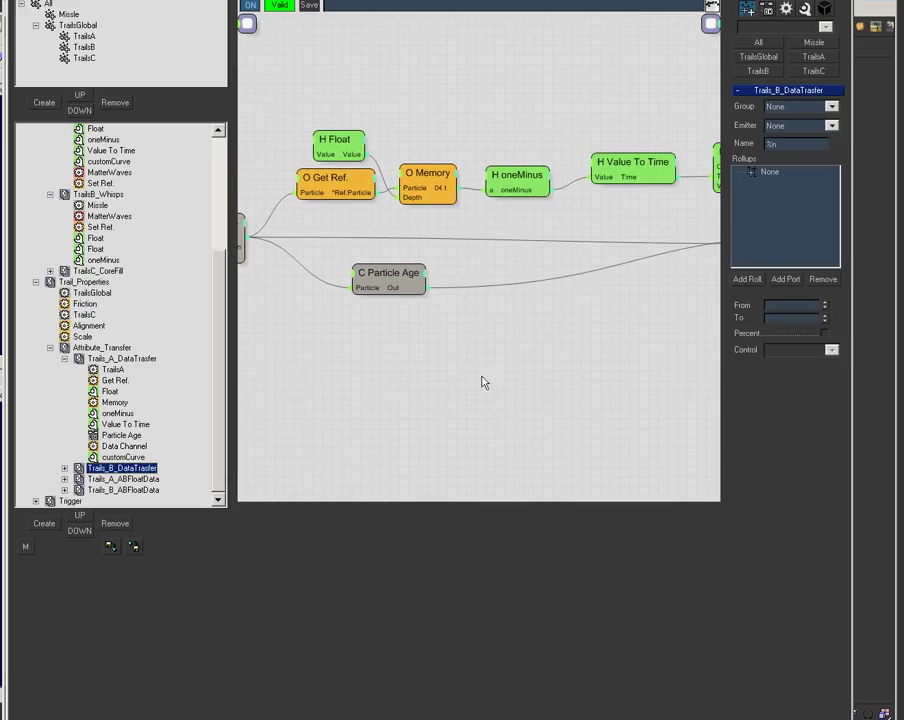
left_click(123, 479)
middle_click_drag(446, 311, 316, 347)
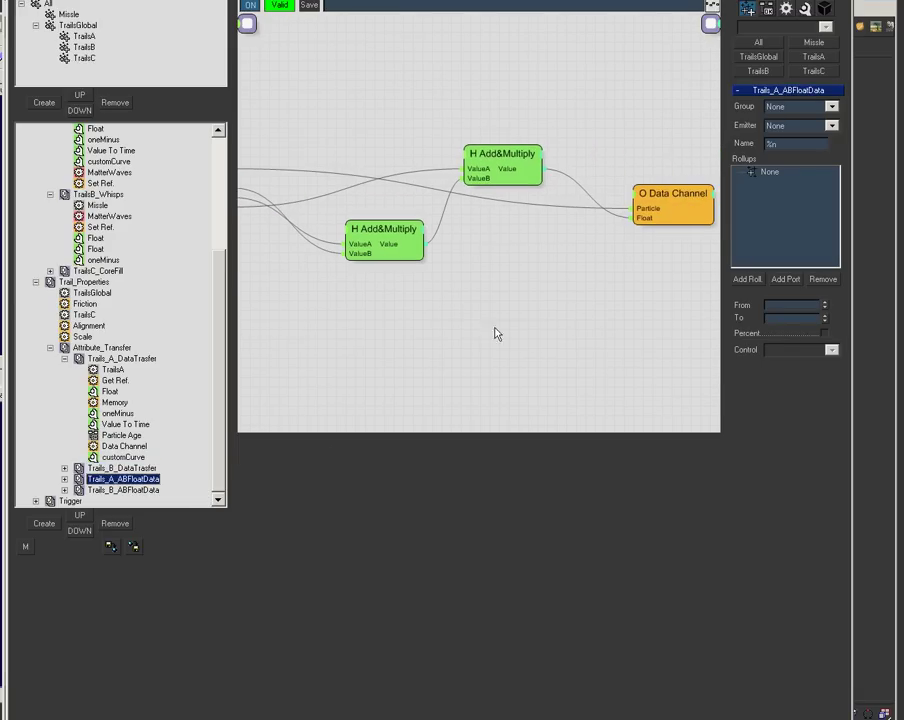
left_click(484, 162)
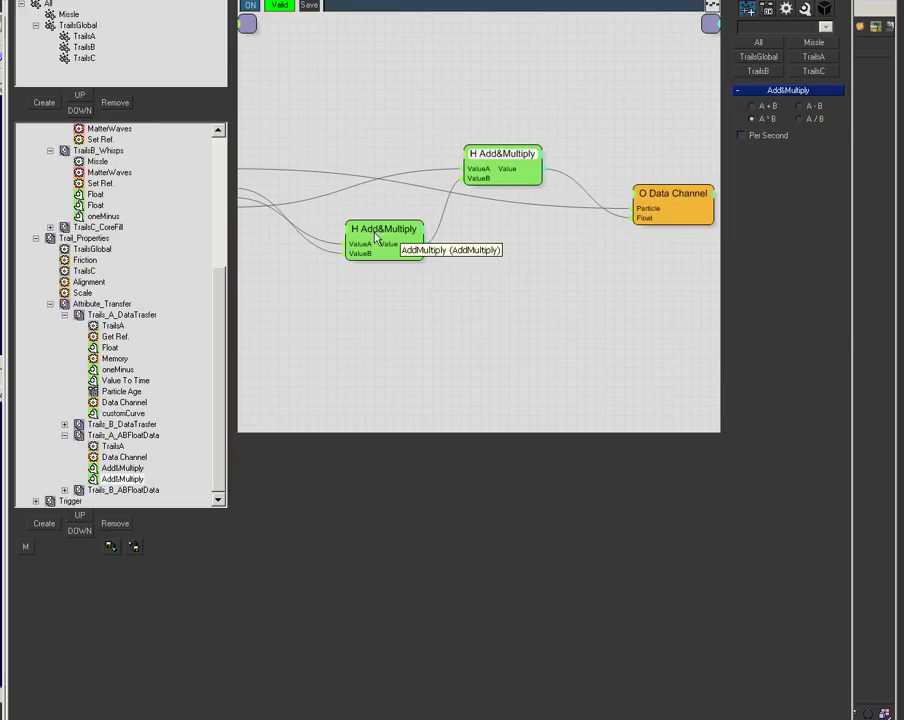
left_click(650, 205)
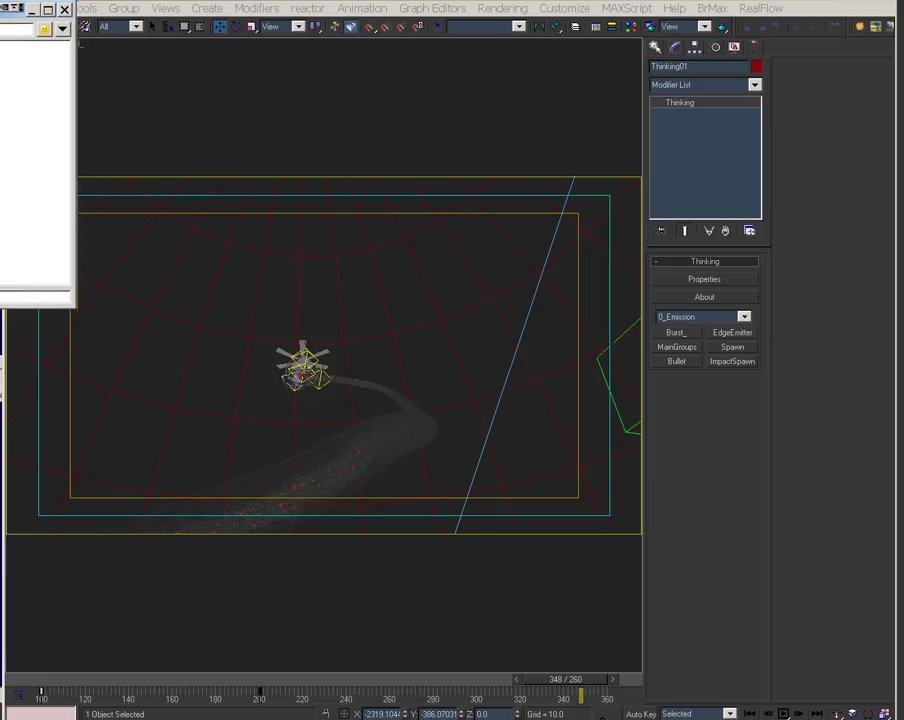
Step: Bring the incoming chat window into view and reply that a video is being recorded
left_click_drag(0, 13, 337, 263)
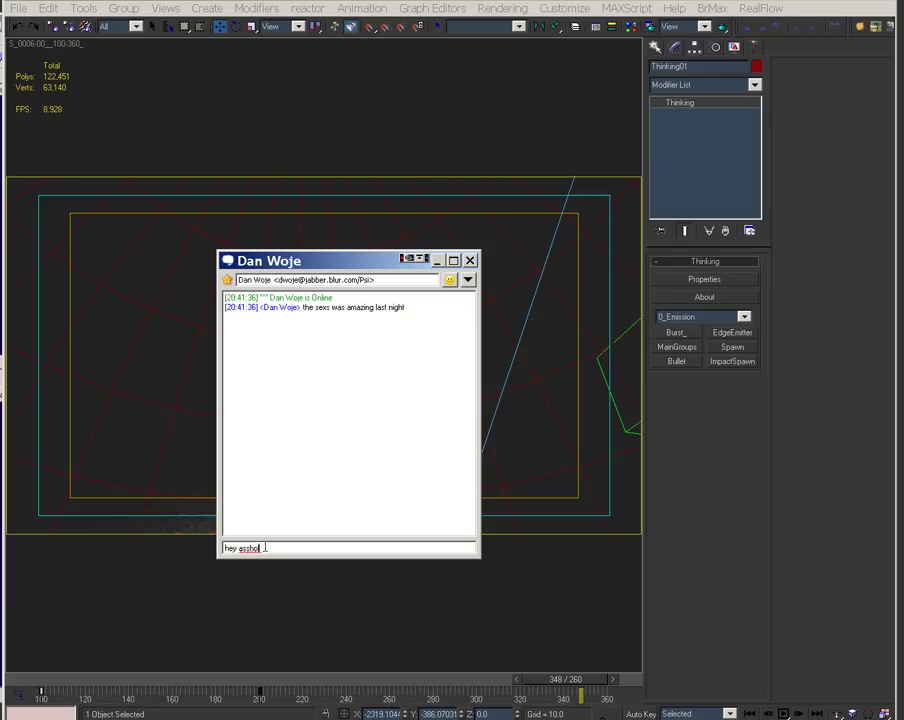
type("e")
key("Return")
type("im doing a video")
key("Return")
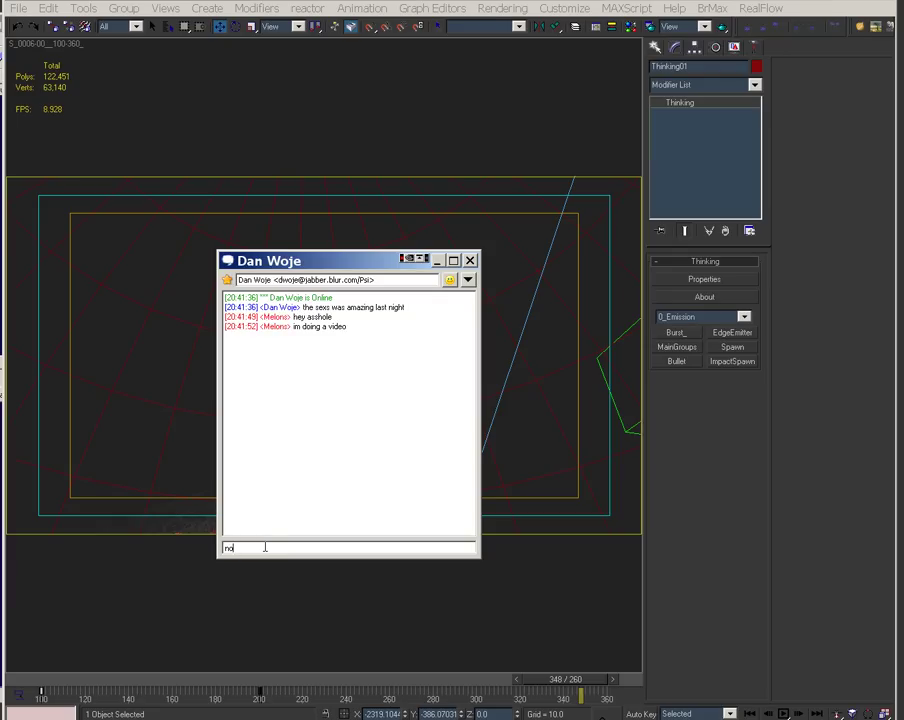
type("not cool")
key("Return")
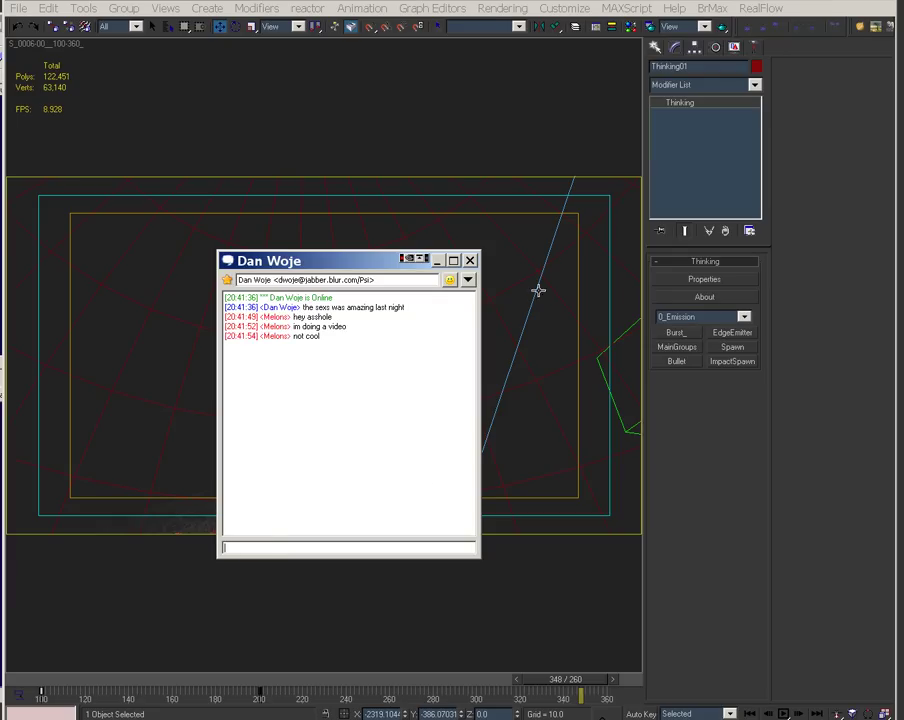
left_click_drag(340, 261, 142, 439)
left_click(157, 408)
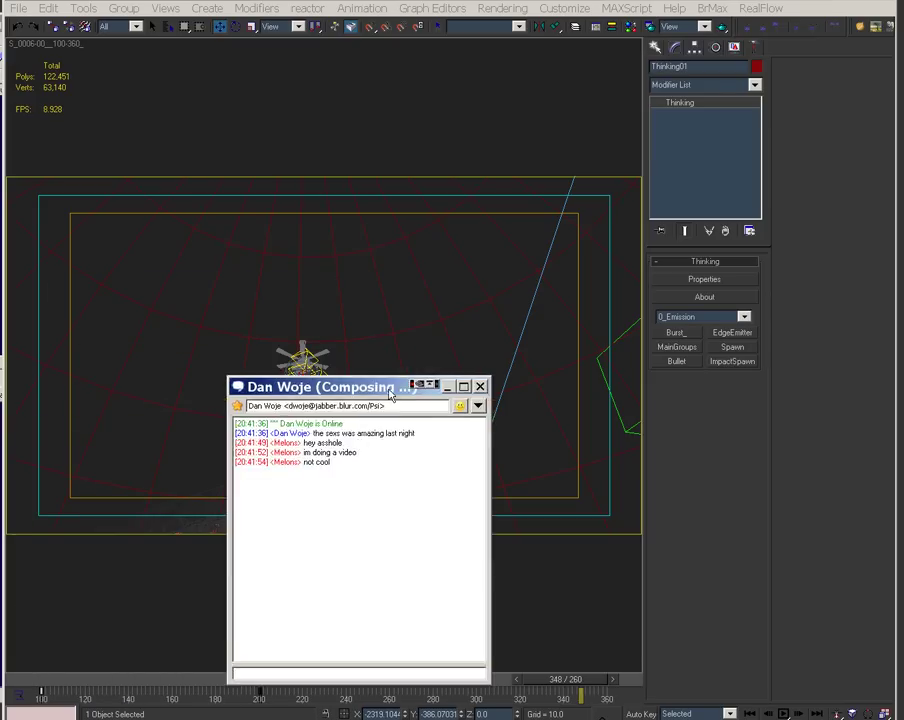
left_click_drag(393, 393, 150, 715)
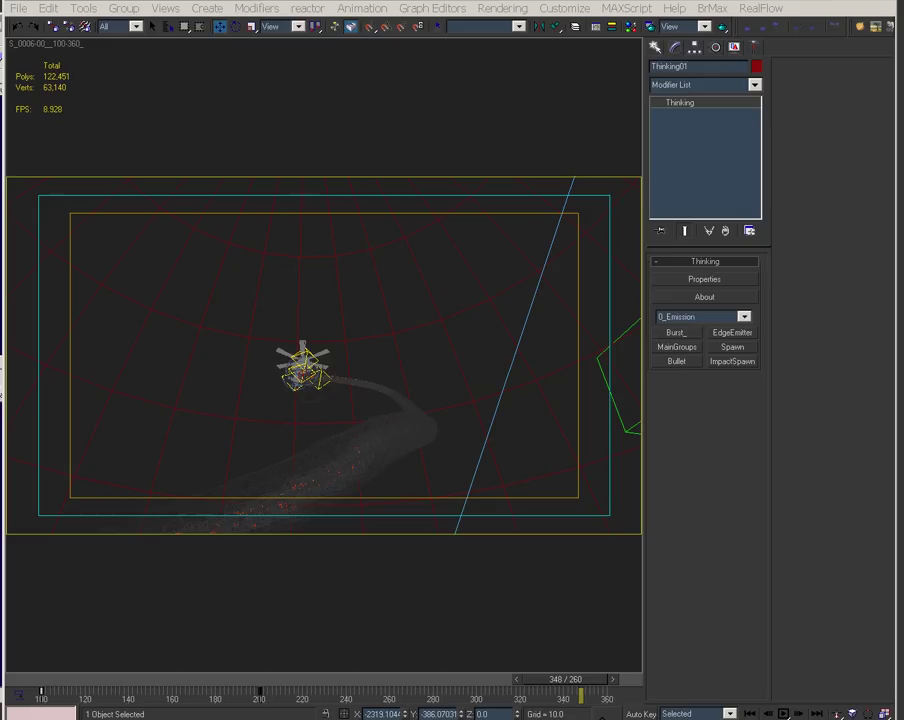
left_click_drag(100, 718, 428, 324)
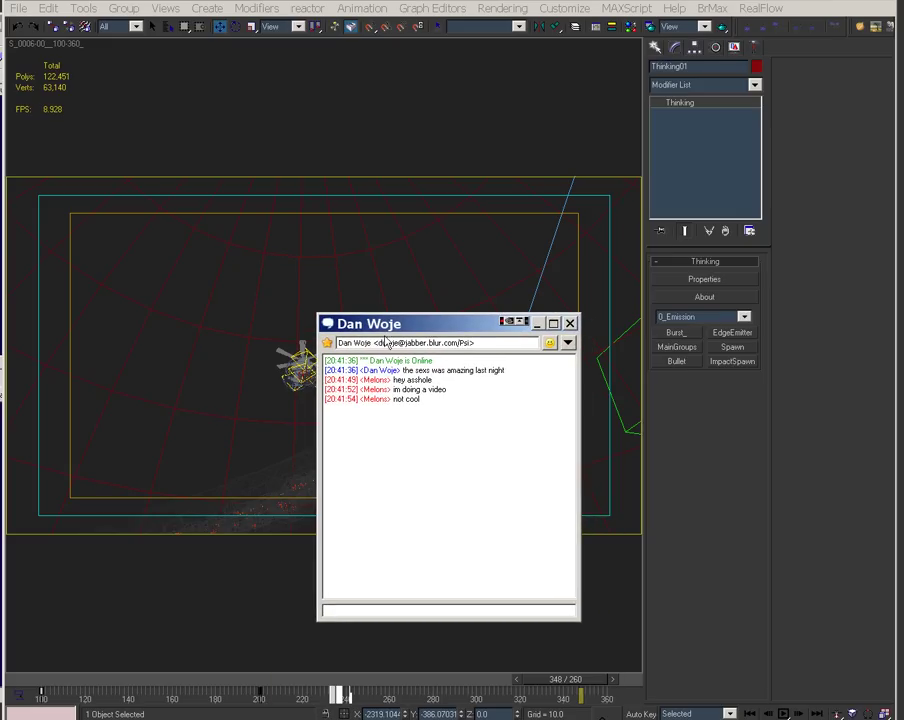
Step: Send the contact a few more joking chat replies and close the conversation
left_click_drag(440, 333, 396, 294)
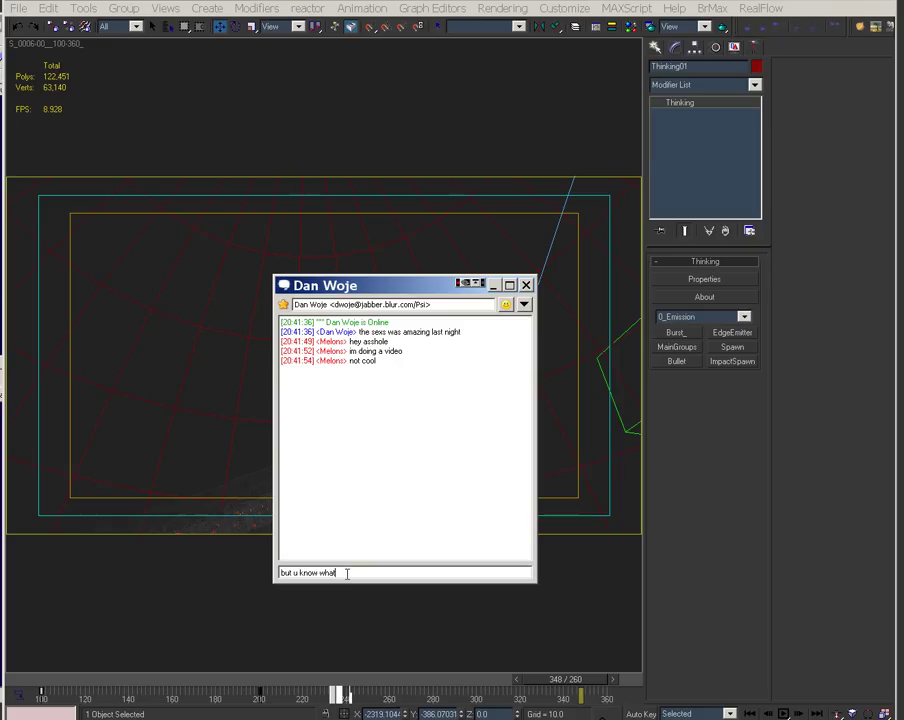
key("Return")
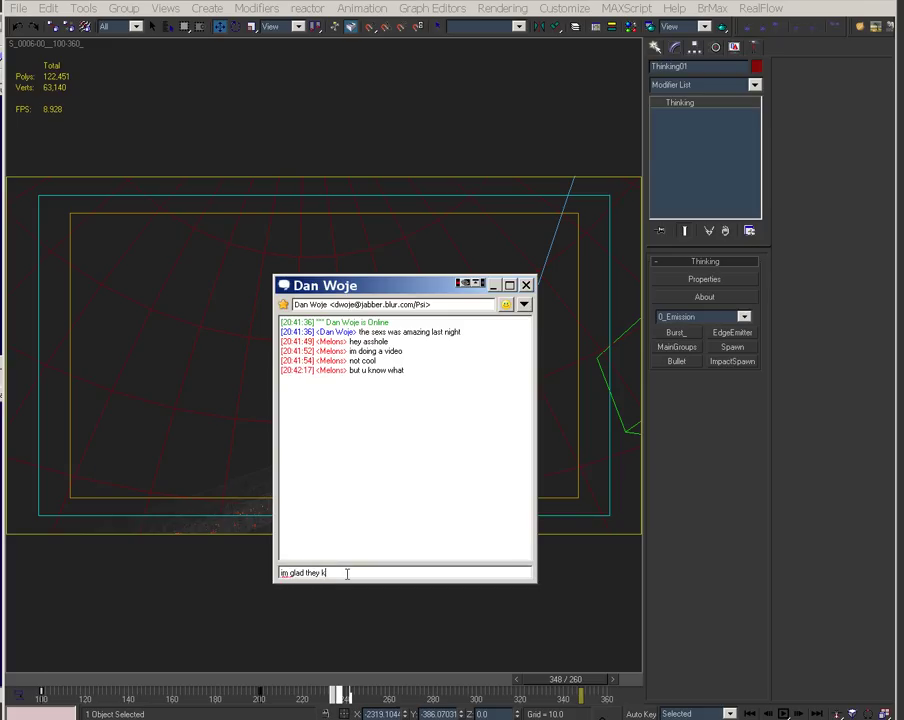
type("im glad they know we had sez")
key("Return")
type("se")
key("Return")
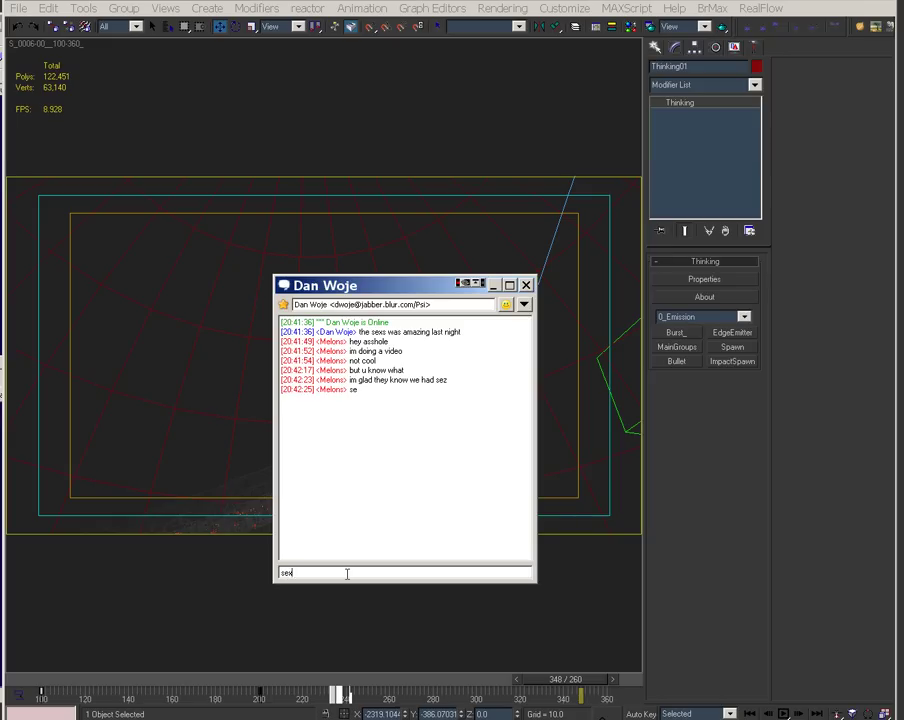
key("Return")
type("so their")
key("Return")
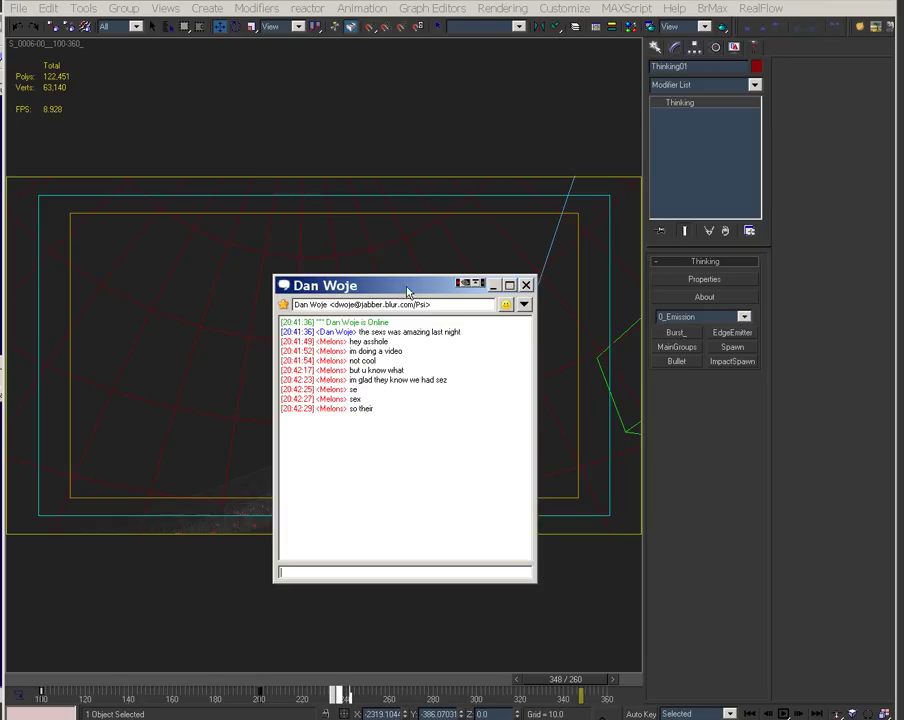
left_click_drag(382, 287, 390, 224)
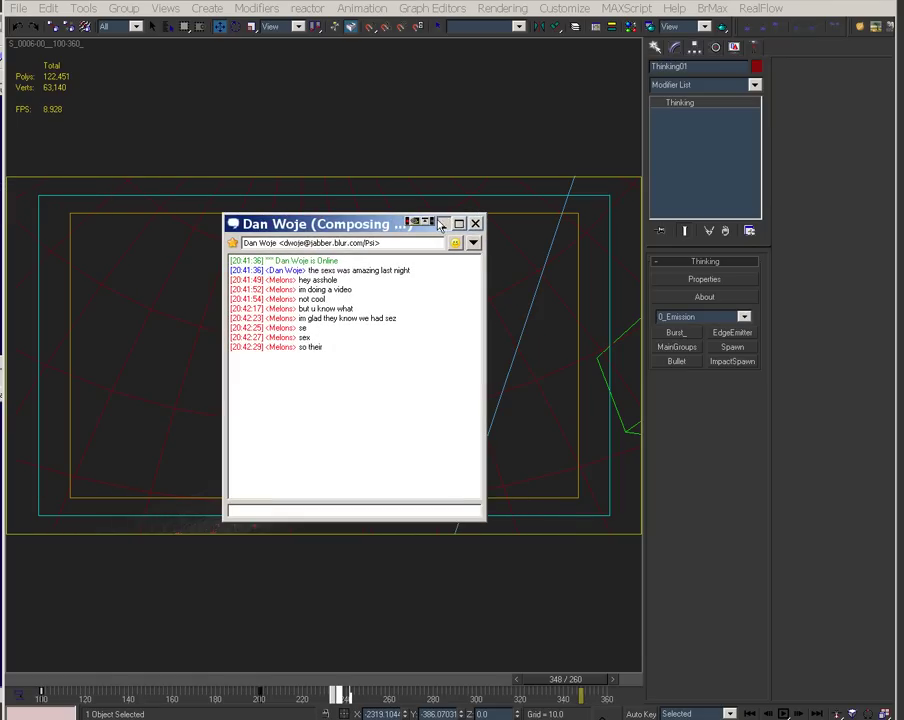
left_click(475, 223)
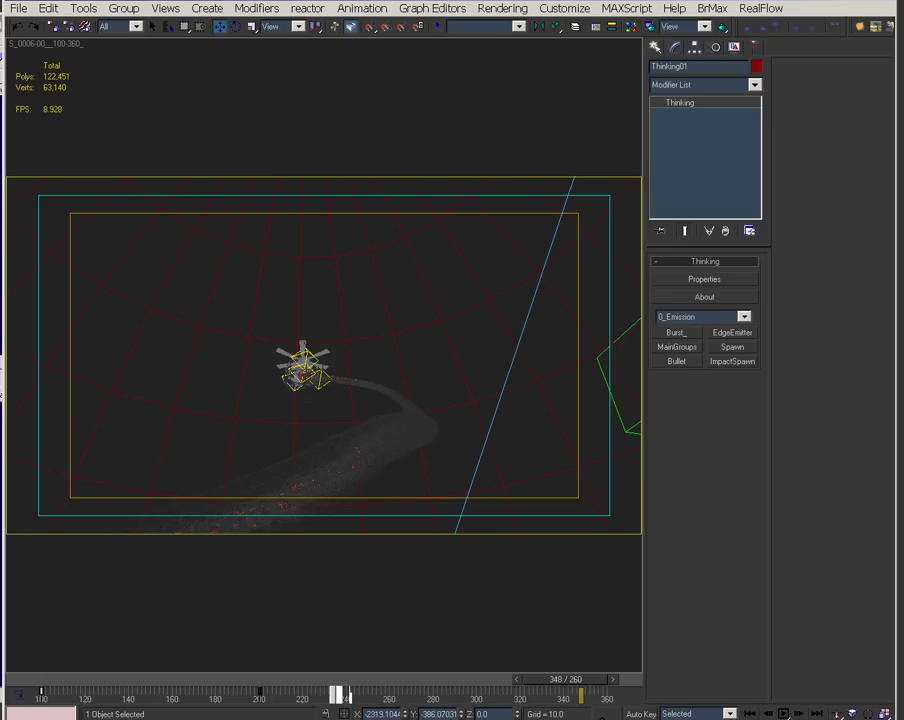
Step: Bring up the AfterBurn particle settings and open the Thinking Particles data for Sph. Radius
left_click_drag(700, 719, 593, 0)
scroll(464, 110, "down", 1)
scroll(450, 458, "up", 10)
scroll(450, 600, "down", 3)
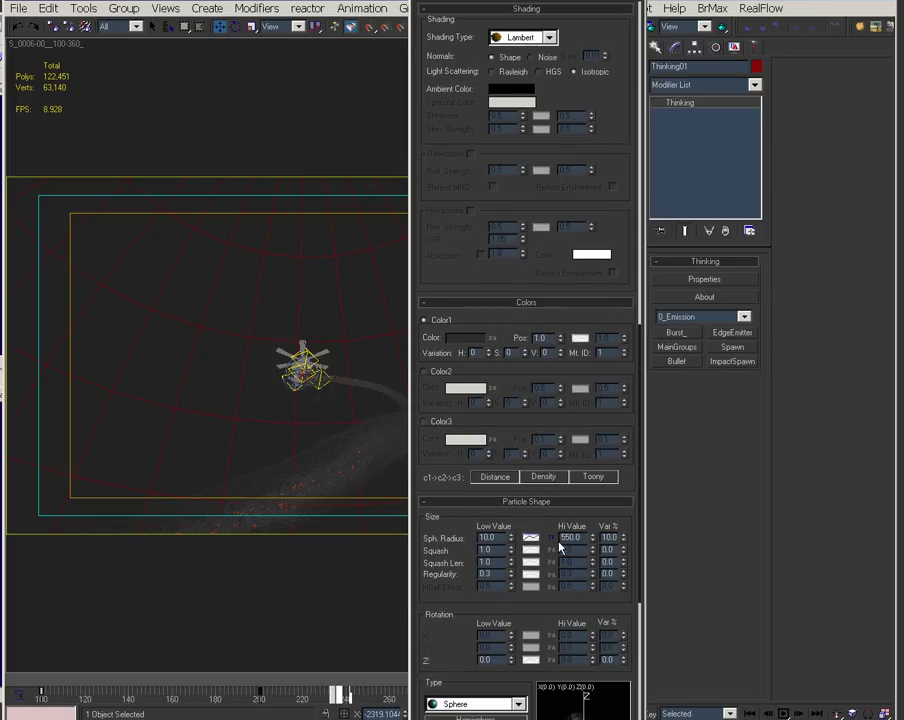
left_click(531, 538)
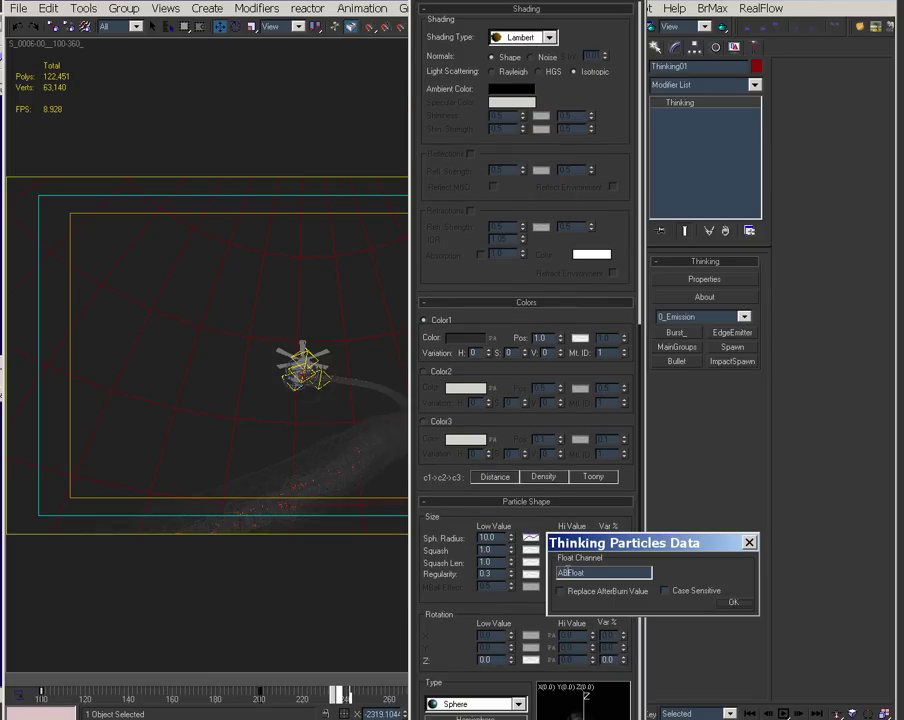
Step: Check the ABFloat data channel of the TrailsA group in the Thinking Particles properties
left_click_drag(670, 719, 654, 0)
left_click(148, 37)
left_click(826, 99)
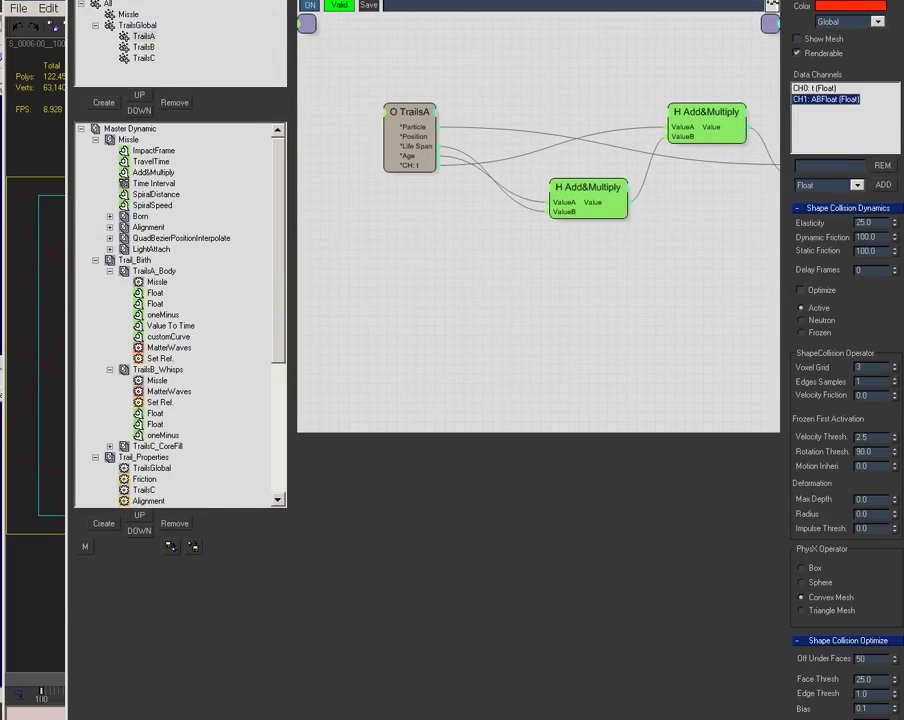
left_click_drag(600, 0, 570, 0)
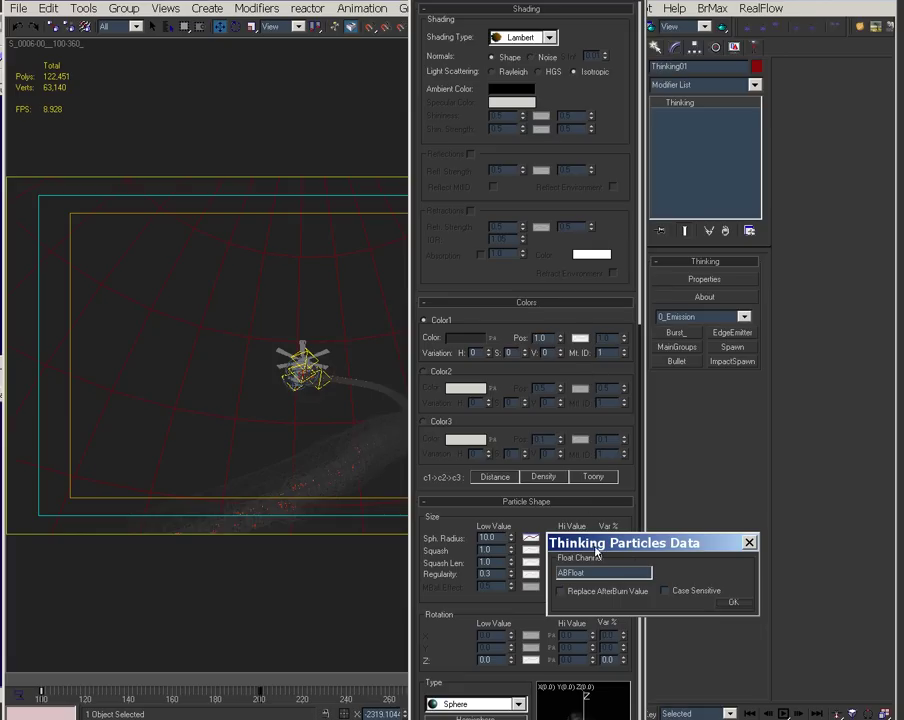
Step: Close the Thinking Particles Data dialog, inspect the Sph. Radius size curve and close it
left_click(749, 543)
left_click(530, 537)
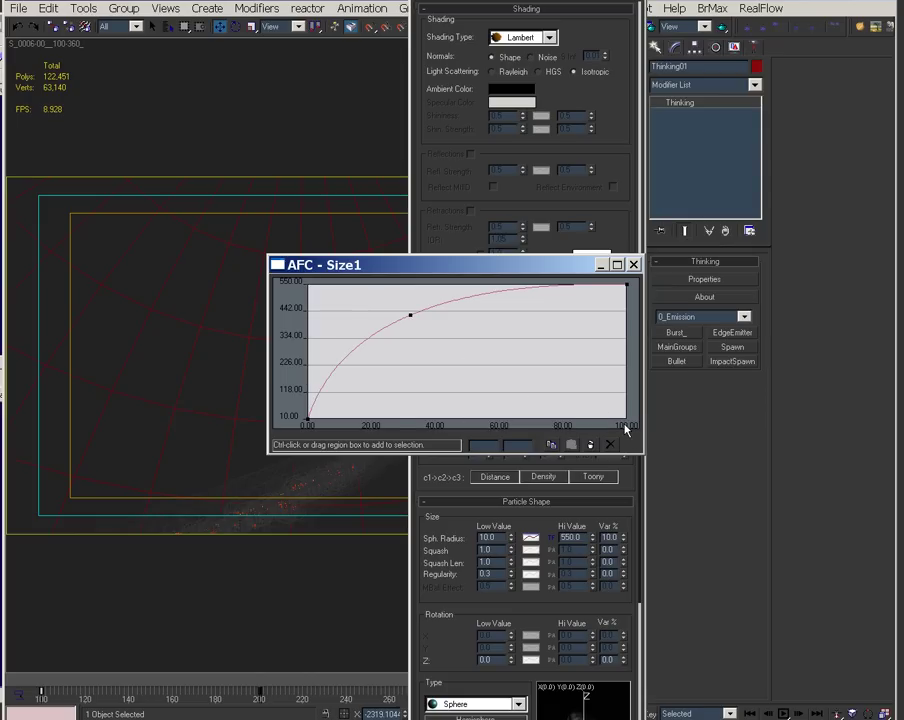
left_click_drag(472, 266, 223, 402)
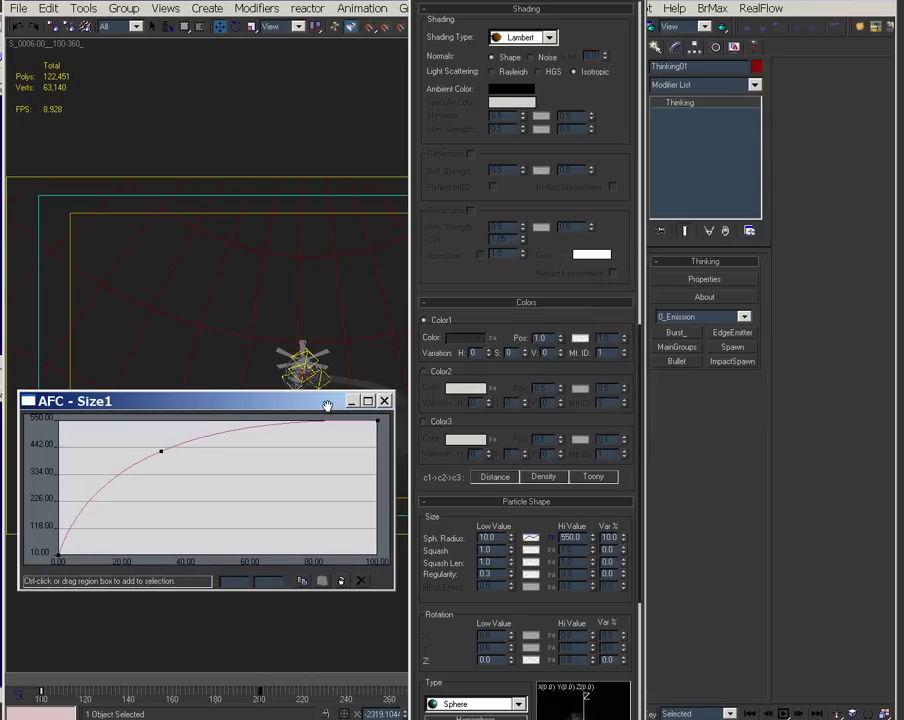
left_click(384, 400)
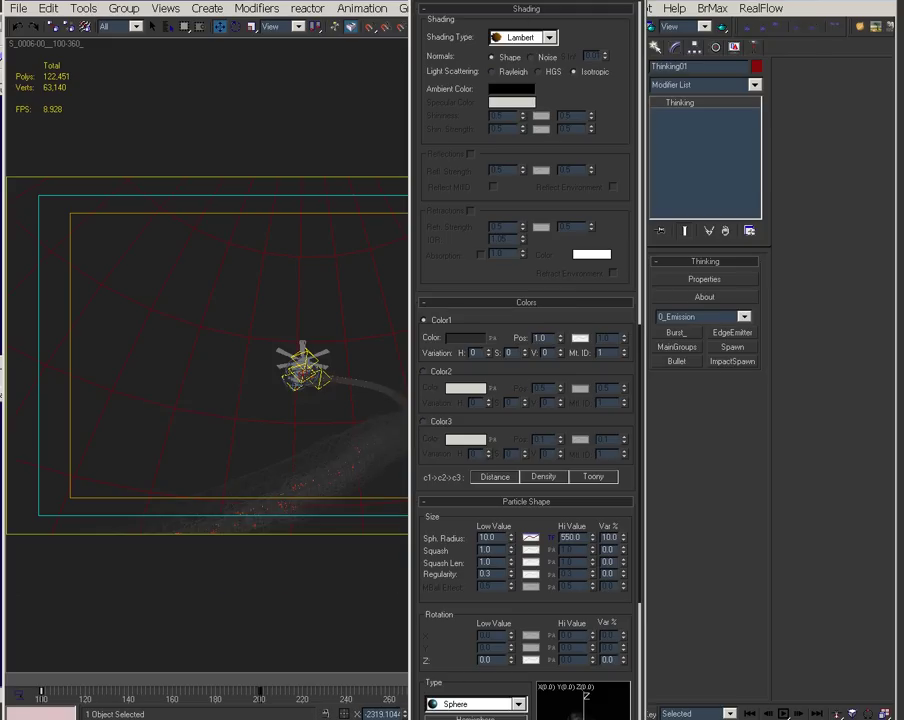
Step: Move the AfterBurn settings aside and expand the Trails_B_DataTrasfer and Trigger sets in the Thinking Particles tree
left_click_drag(526, 3, 694, 0)
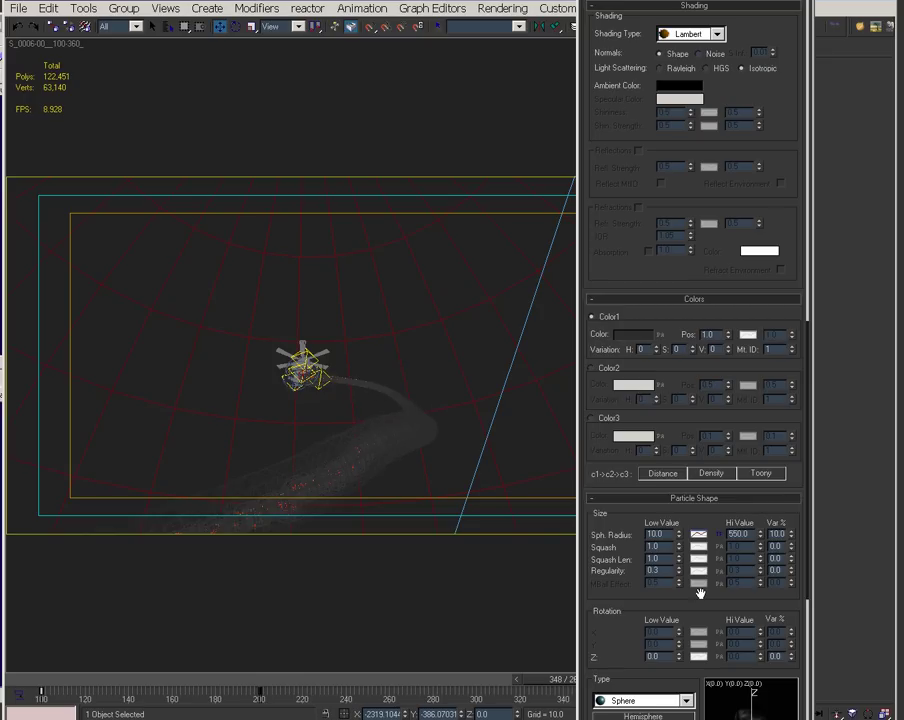
left_click_drag(630, 2, 896, 5)
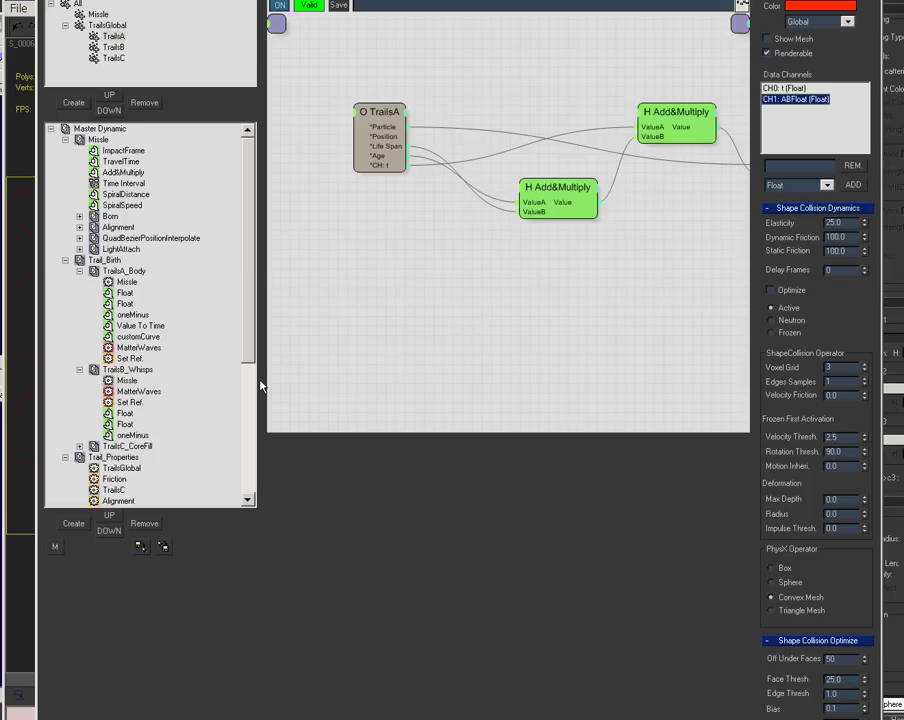
scroll(252, 415, "down", 5)
scroll(252, 415, "down", 4)
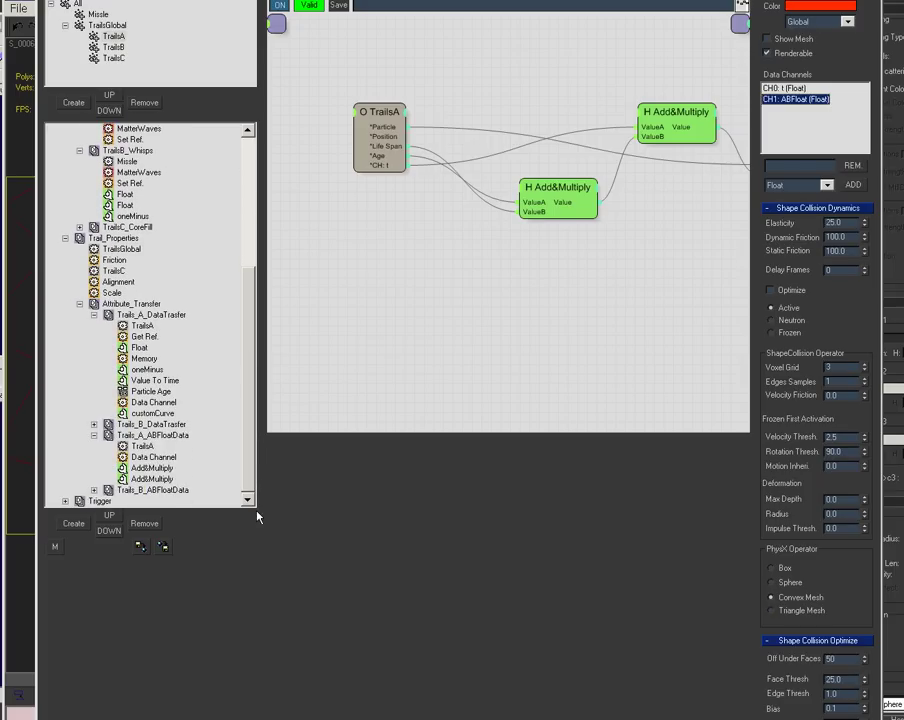
left_click(97, 426)
left_click(95, 426)
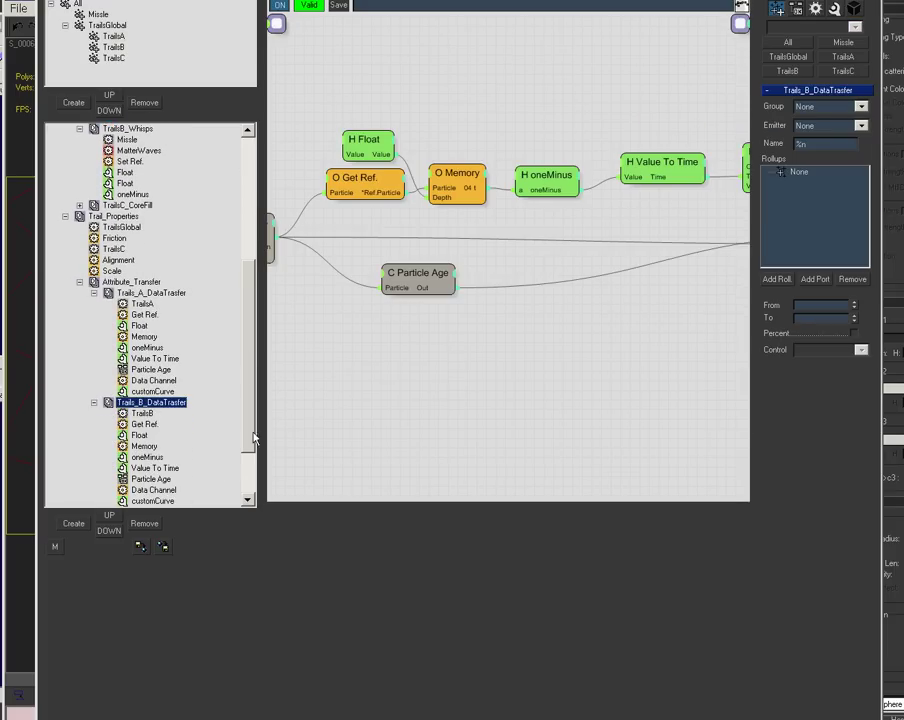
scroll(235, 470, "down", 3)
left_click(65, 501)
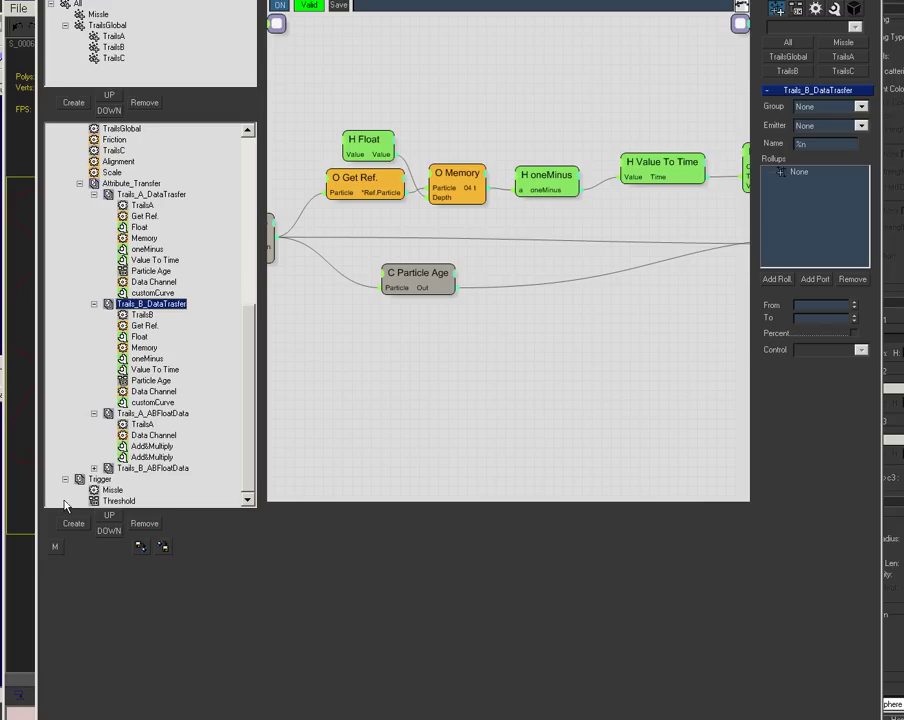
Step: Inspect the Missle and Threshold operators of the Trigger set and move the Threshold node closer to the Missle node
left_click(108, 490)
left_click(118, 501)
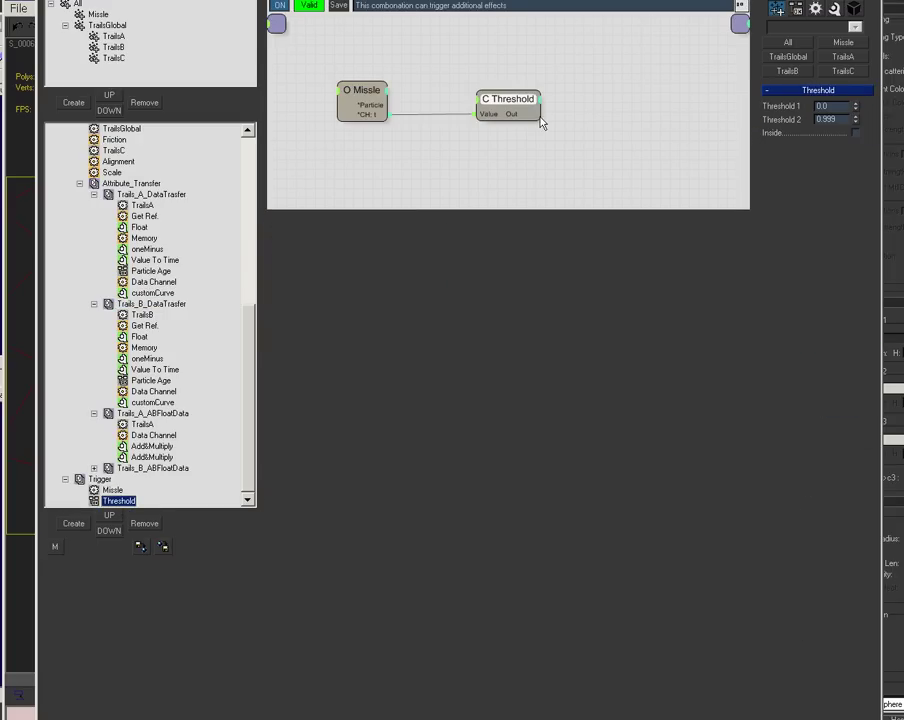
left_click_drag(520, 104, 483, 113)
left_click(353, 89)
left_click(464, 105)
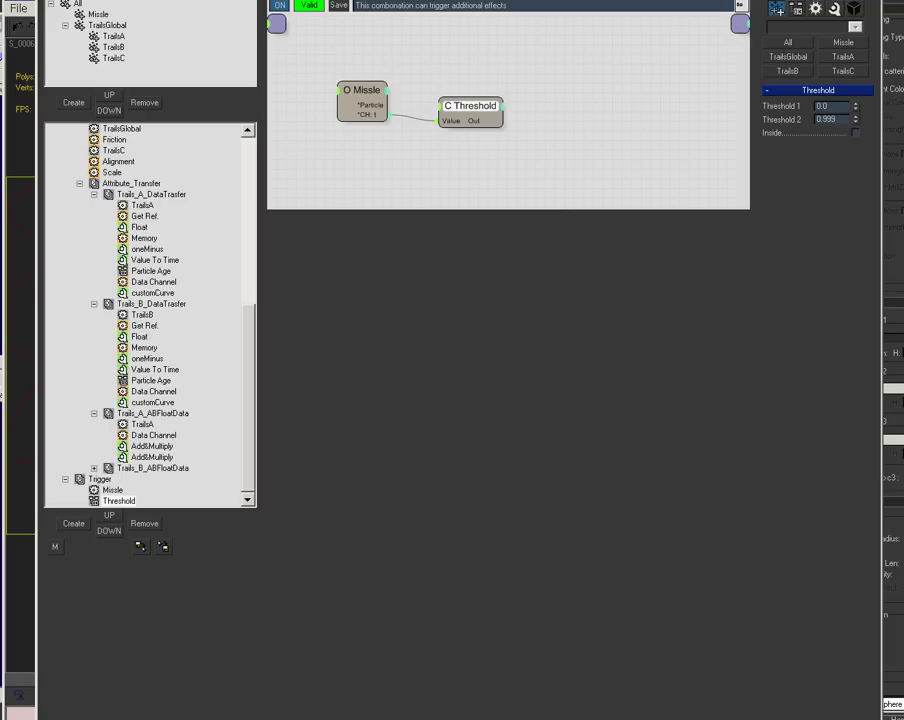
Step: Reposition the Thinking Particles window and collapse the Missle, Trail_Birth, Trail_Properties and Trigger sets in the Master Dynamic tree
left_click_drag(424, 0, 409, 0)
left_click_drag(300, 3, 306, 7)
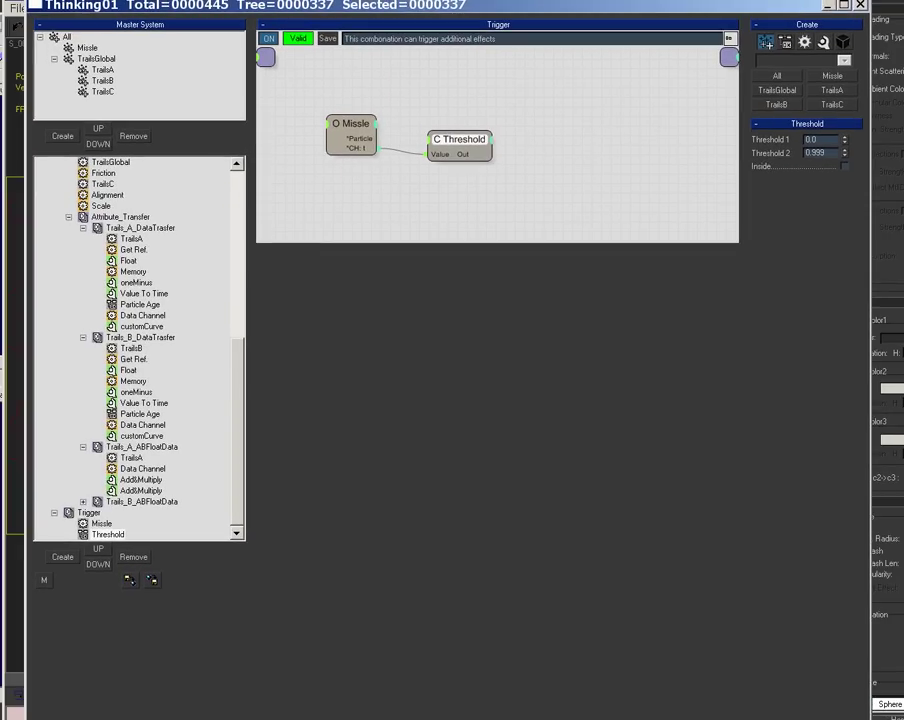
scroll(170, 275, "up", 10)
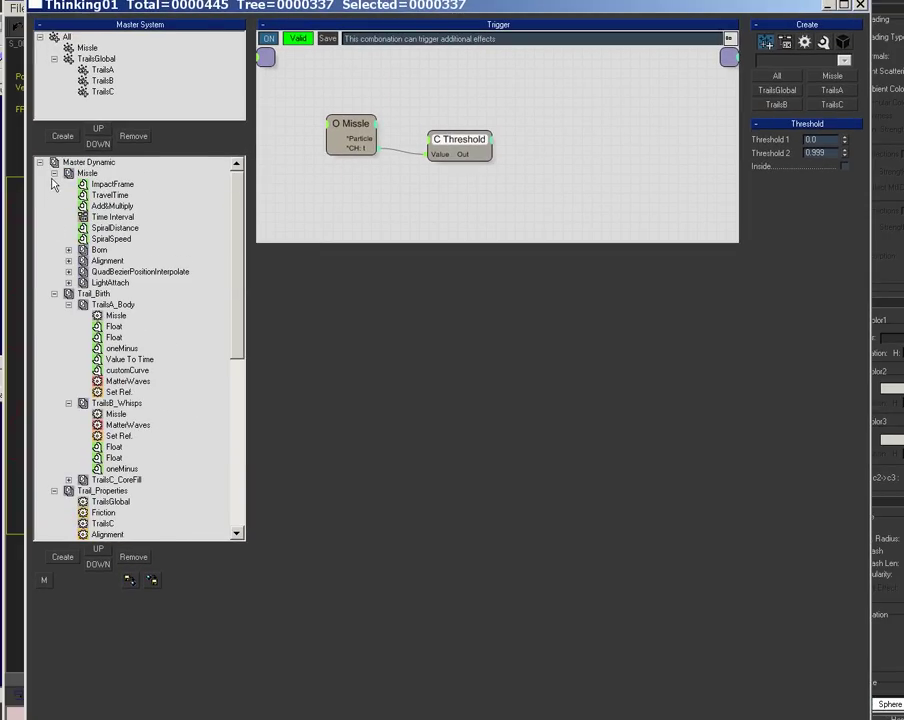
left_click(54, 173)
left_click(54, 184)
left_click(54, 195)
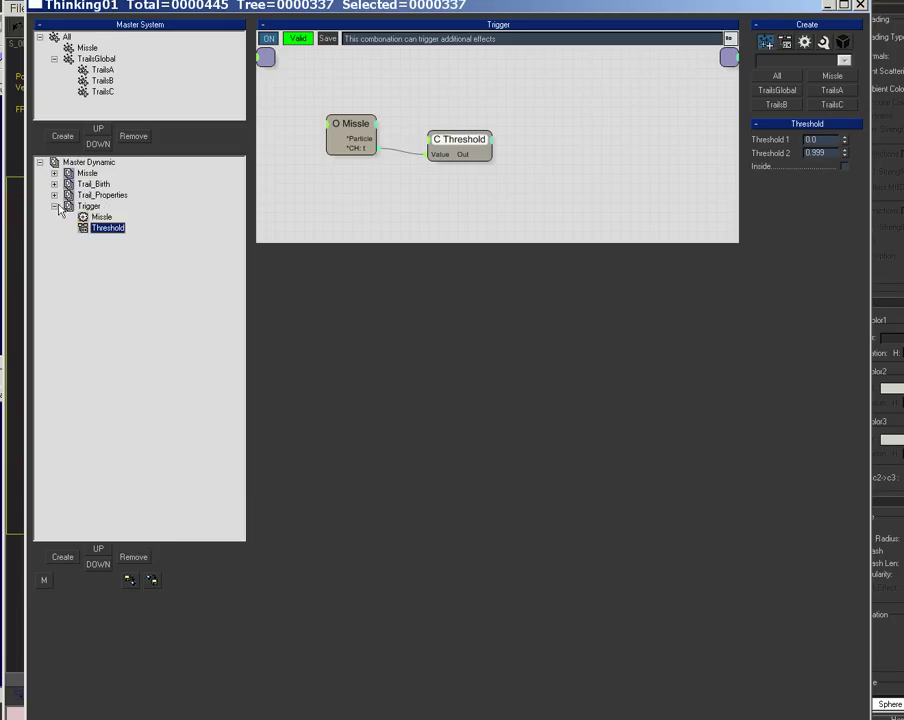
left_click(54, 206)
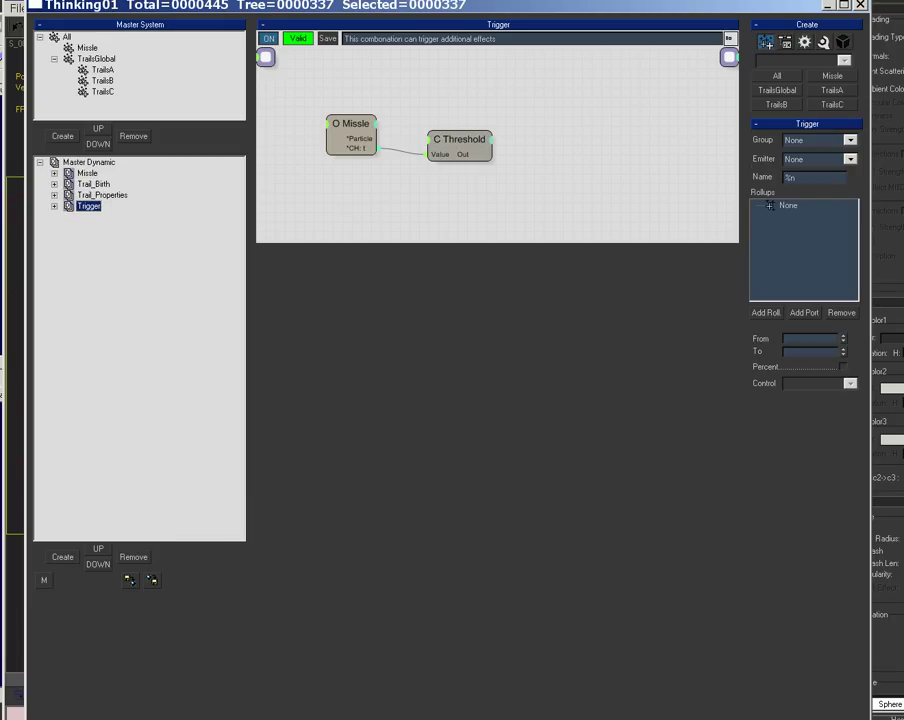